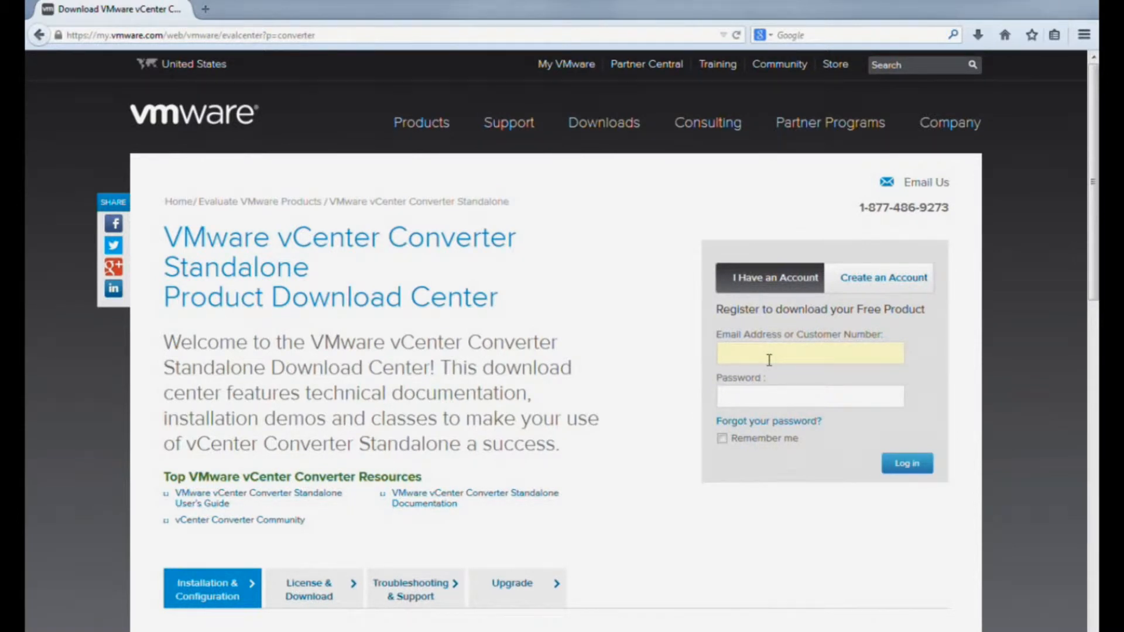
- Log in to the VMware website with the account e-mail and password
{"action": "left_click", "coordinate": [761, 403]}
{"action": "type", "text": "*********"}
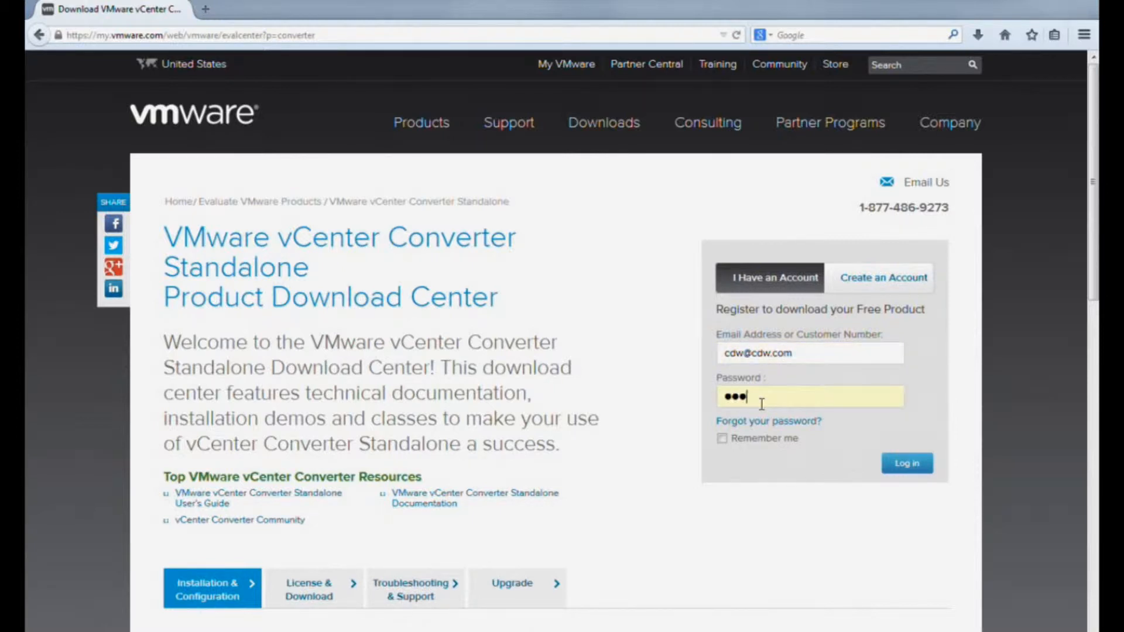
{"action": "type", "text": "***"}
{"action": "left_click", "coordinate": [907, 463]}
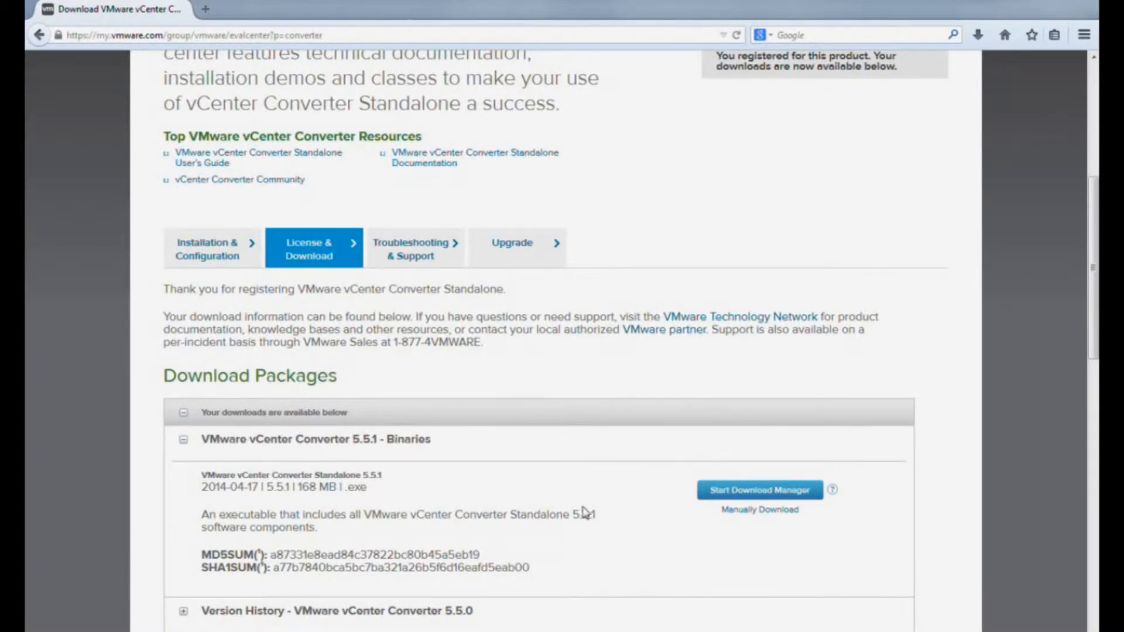
- Request the manual download of VMware-converter-en-5.5.1-1682692.exe, then cancel the save-location window
{"action": "scroll", "coordinate": [663, 547], "scroll_direction": "down", "scroll_amount": 3}
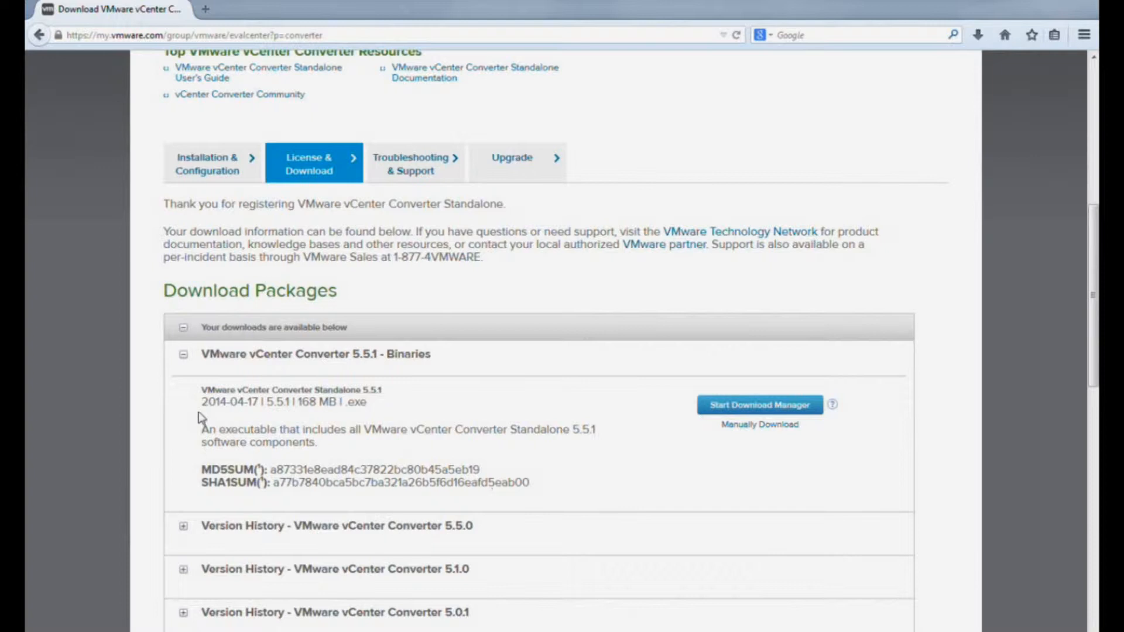
{"action": "left_click_drag", "start_coordinate": [204, 402], "coordinate": [257, 408]}
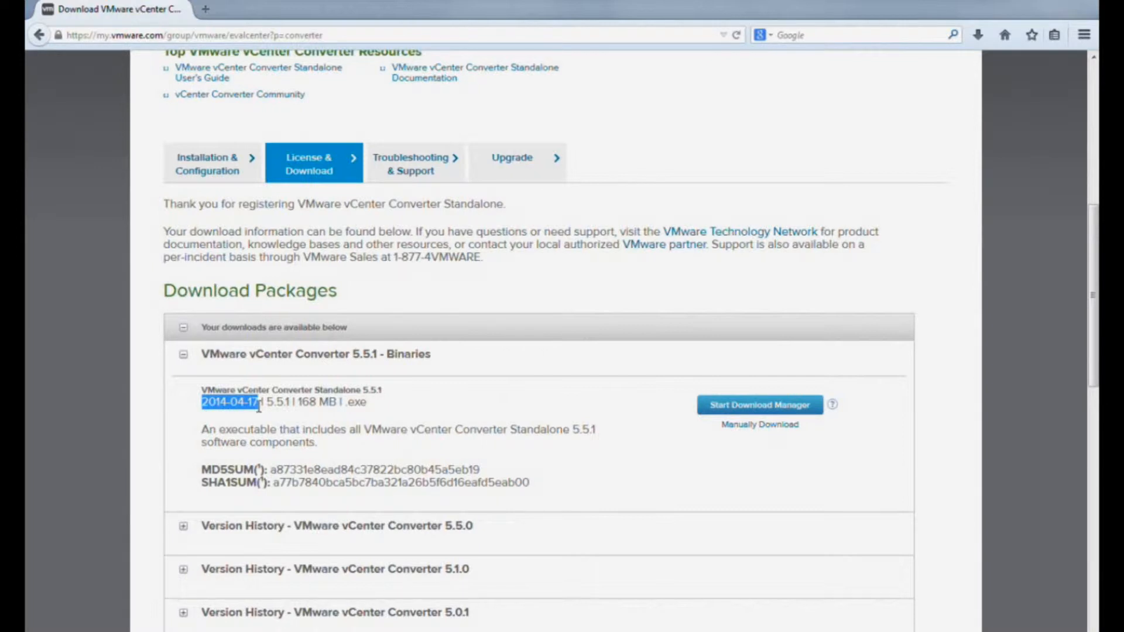
{"action": "left_click", "coordinate": [739, 485]}
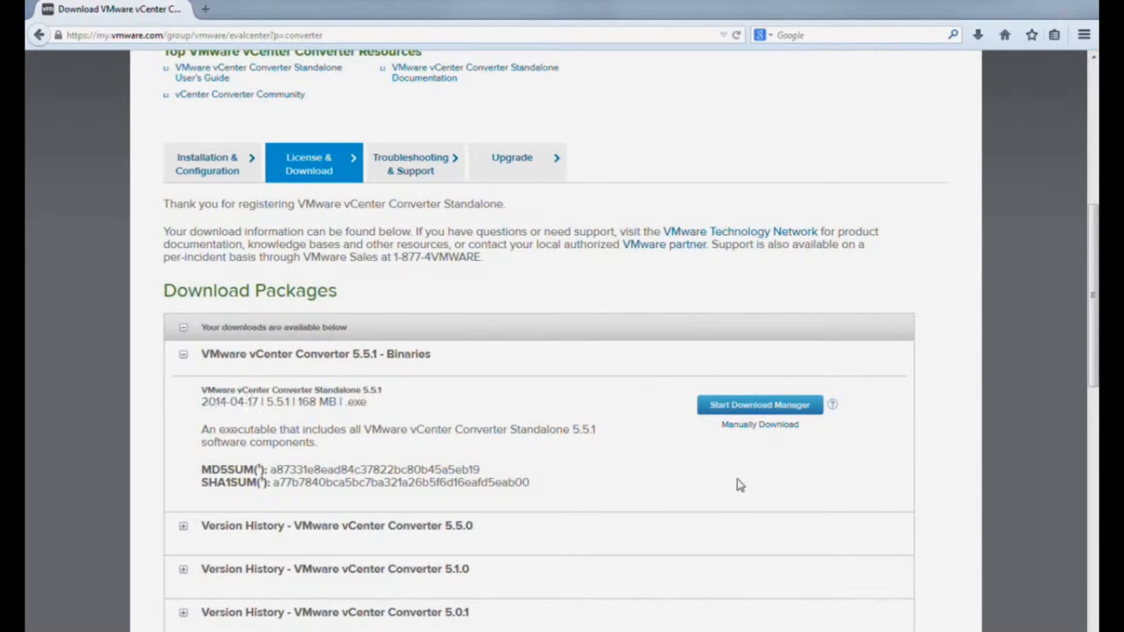
{"action": "left_click", "coordinate": [771, 431]}
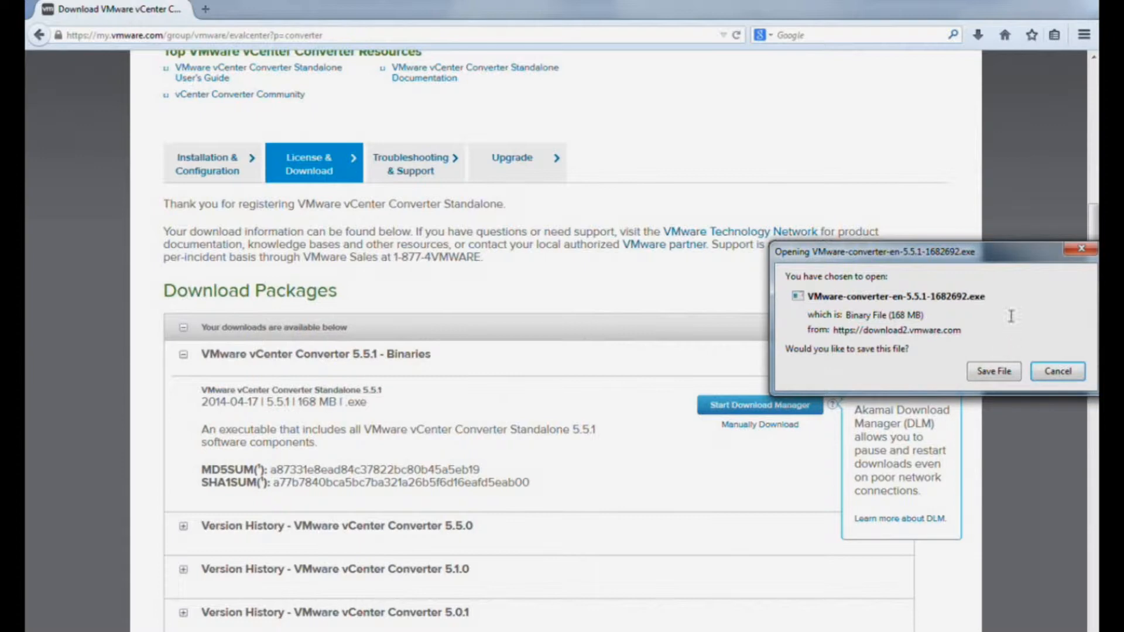
{"action": "left_click", "coordinate": [994, 372]}
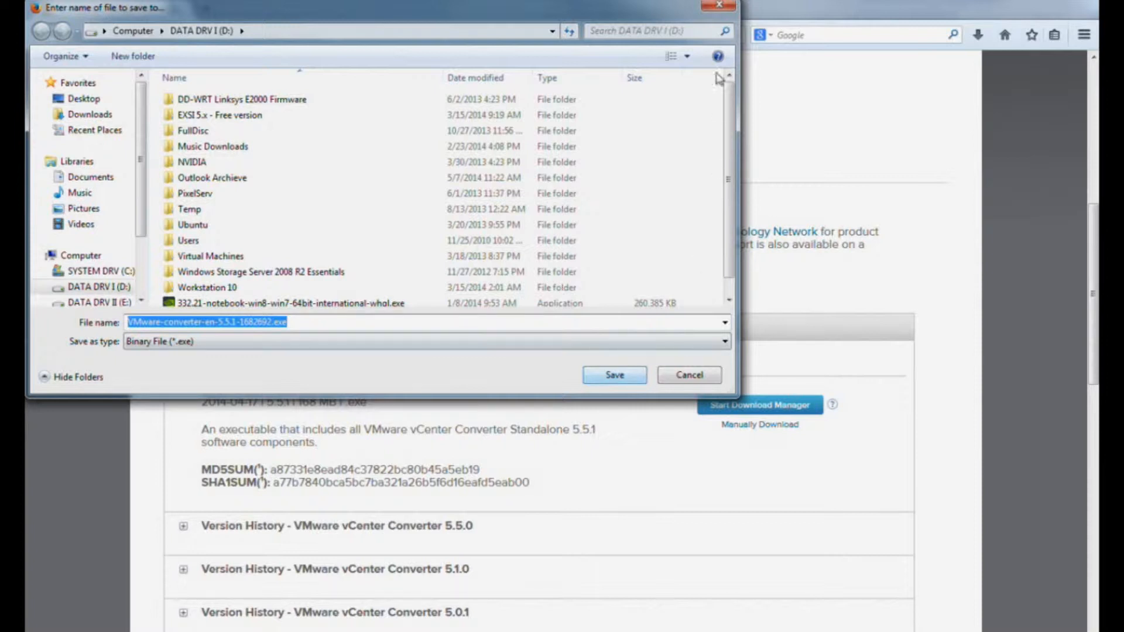
{"action": "left_click", "coordinate": [720, 6]}
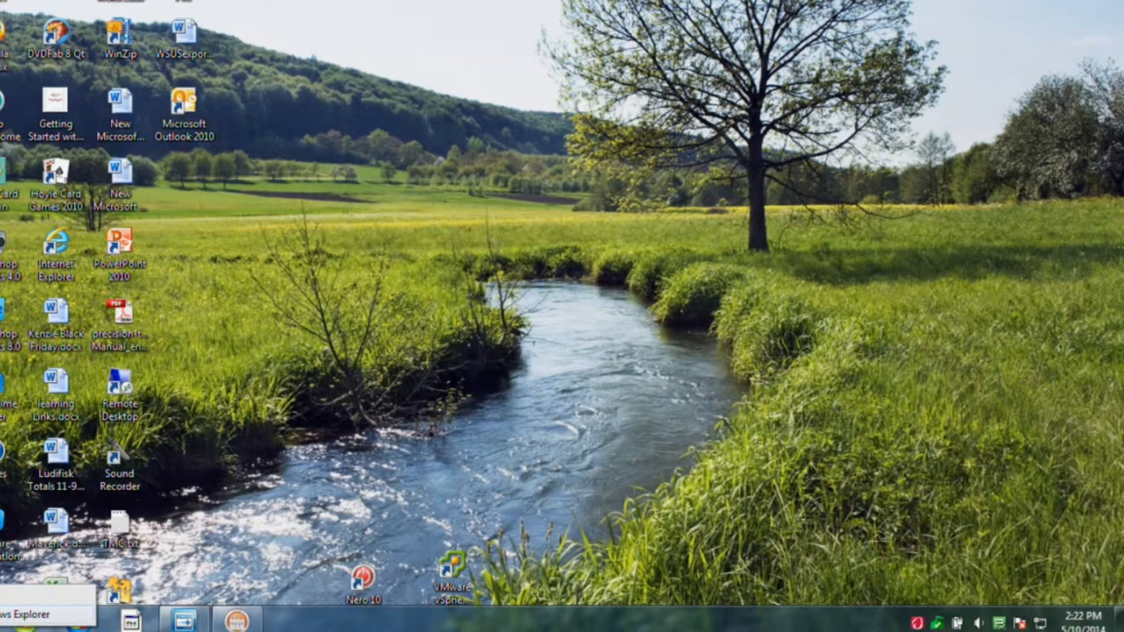
- Run VMware-converter-en-5.5.1-1682692.exe from DATA DRV I (D:), confirming the security warning
{"action": "left_click", "coordinate": [6, 623]}
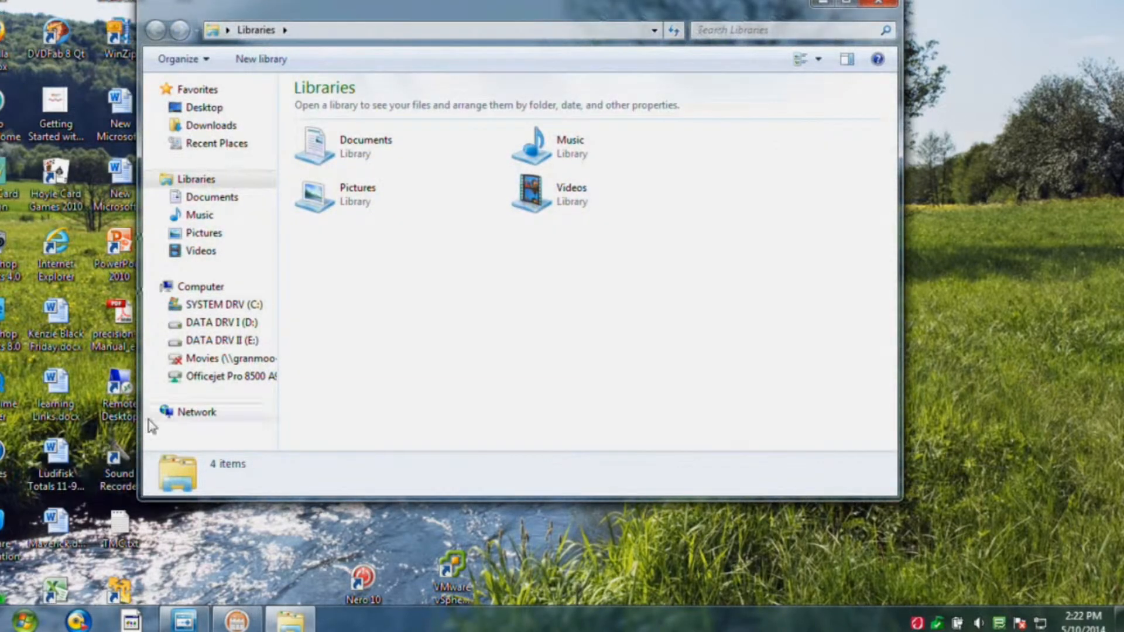
{"action": "left_click", "coordinate": [221, 329]}
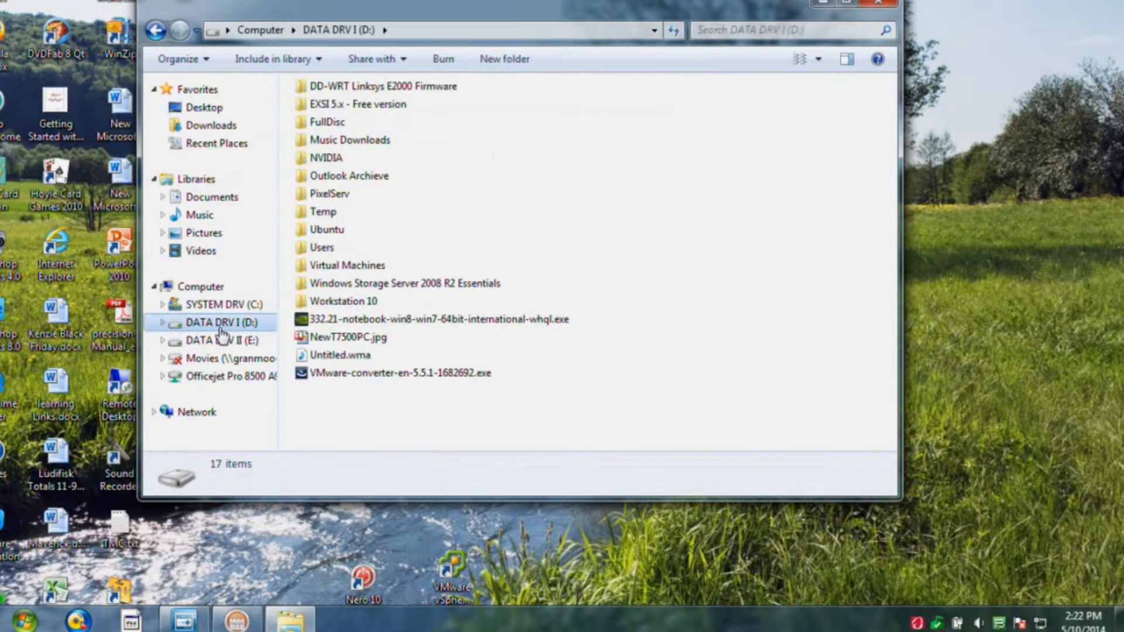
{"action": "right_click", "coordinate": [352, 375]}
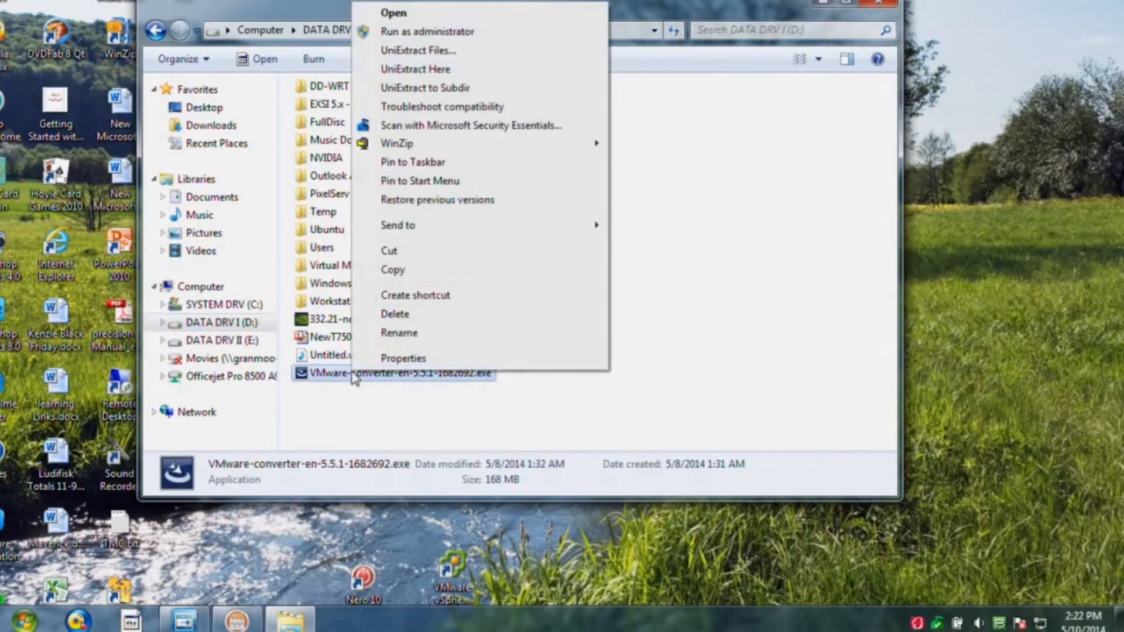
{"action": "left_click", "coordinate": [422, 14]}
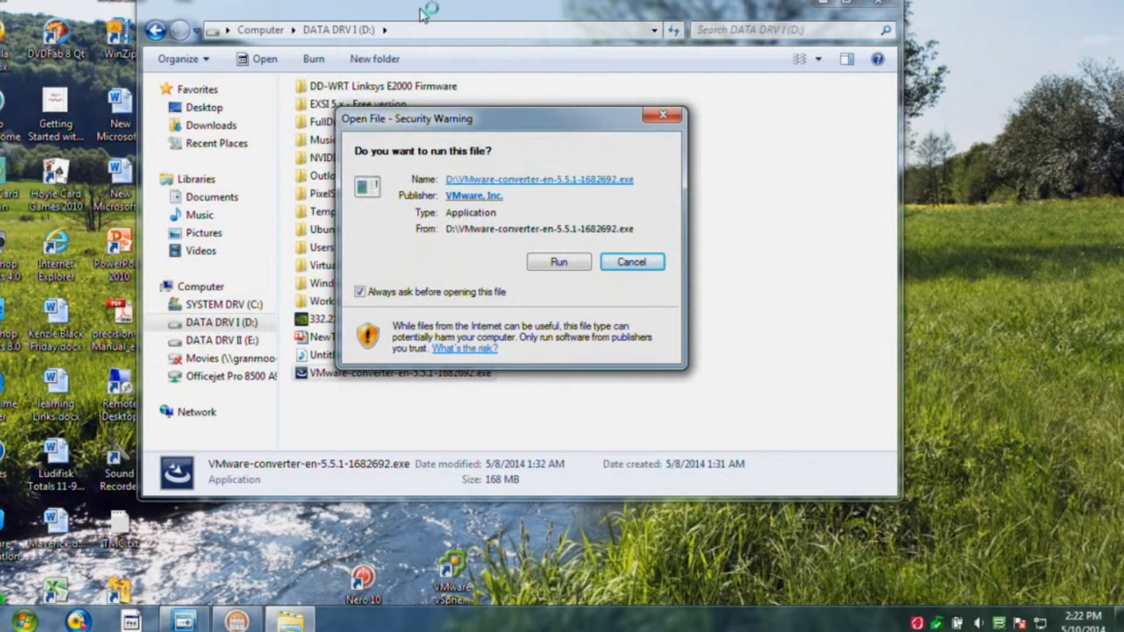
{"action": "left_click", "coordinate": [559, 268]}
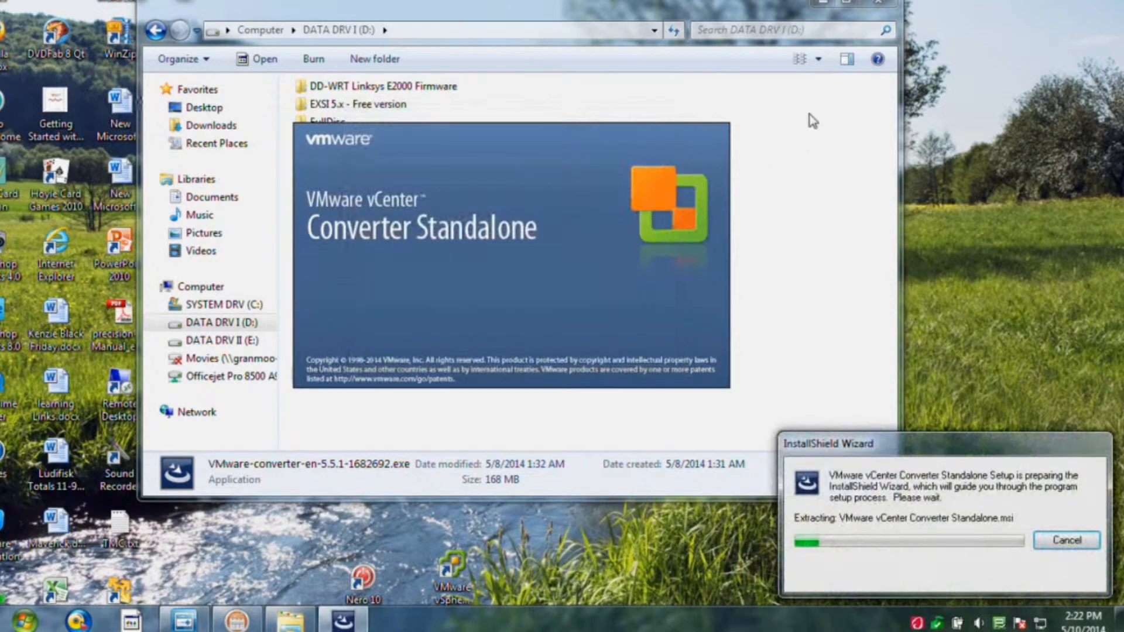
- Get past the Welcome and Patent pages and agree to the license agreement terms
{"action": "left_click", "coordinate": [822, 3]}
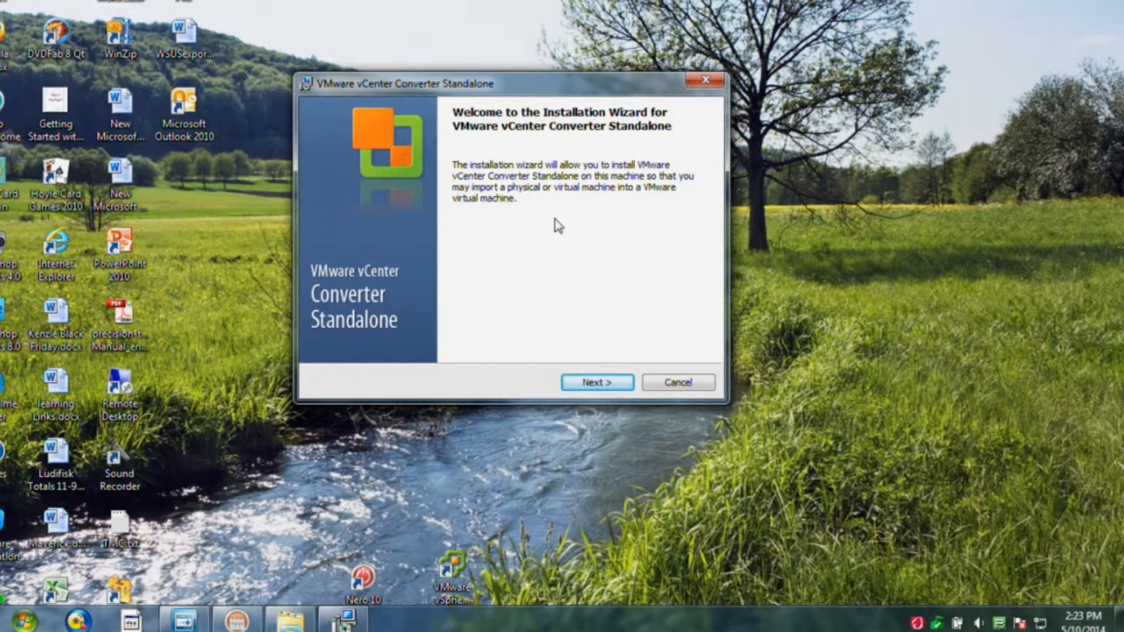
{"action": "left_click", "coordinate": [594, 384]}
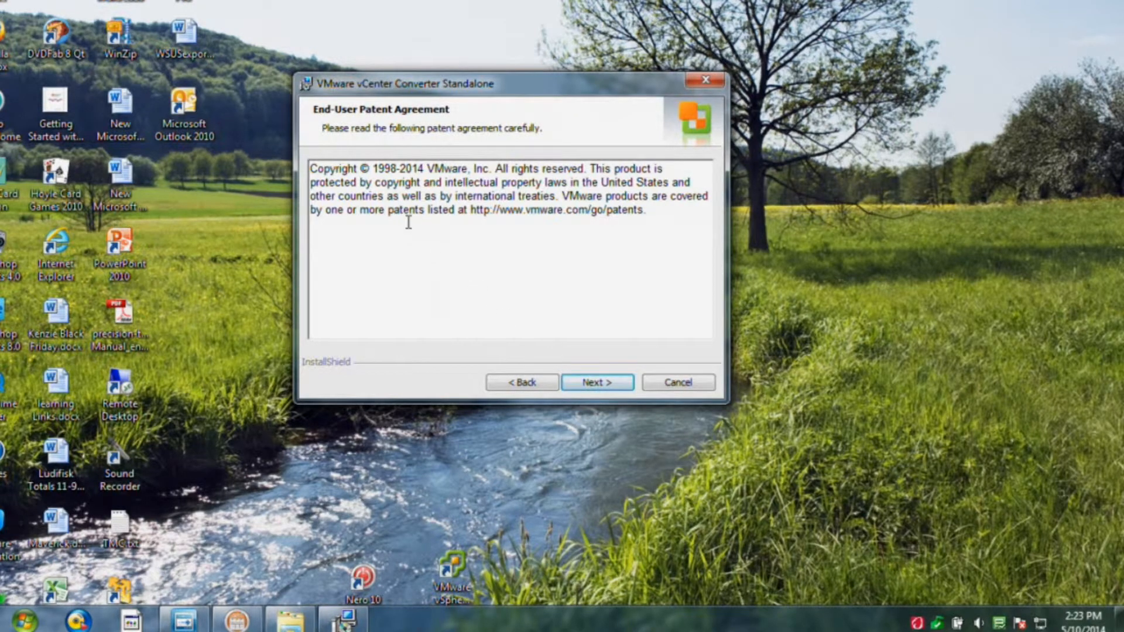
{"action": "left_click", "coordinate": [594, 383]}
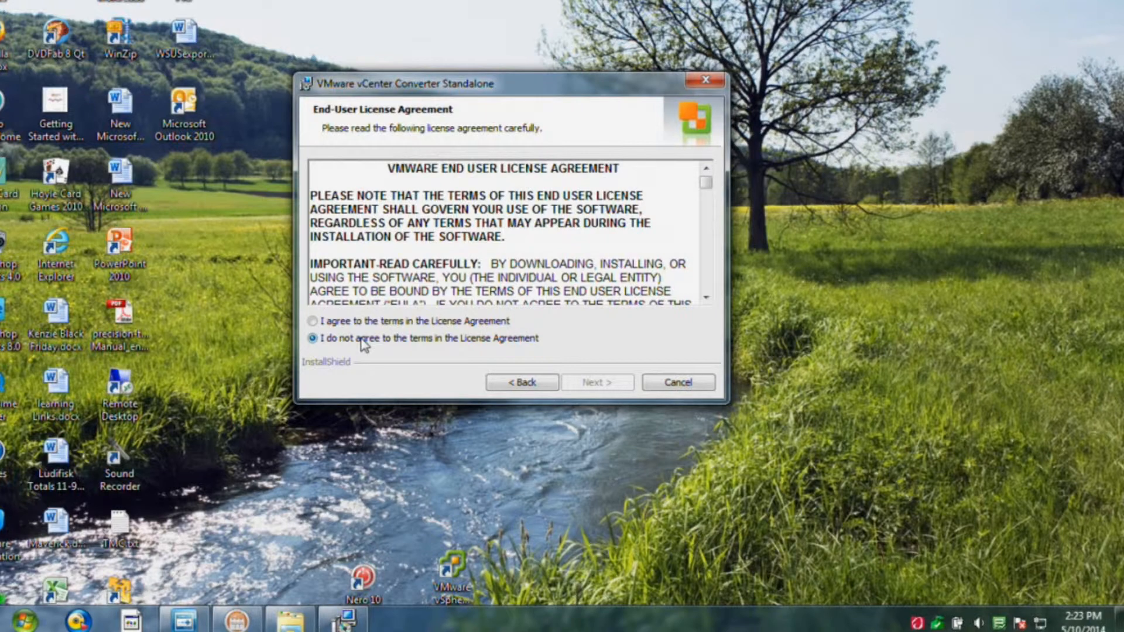
{"action": "left_click", "coordinate": [318, 321]}
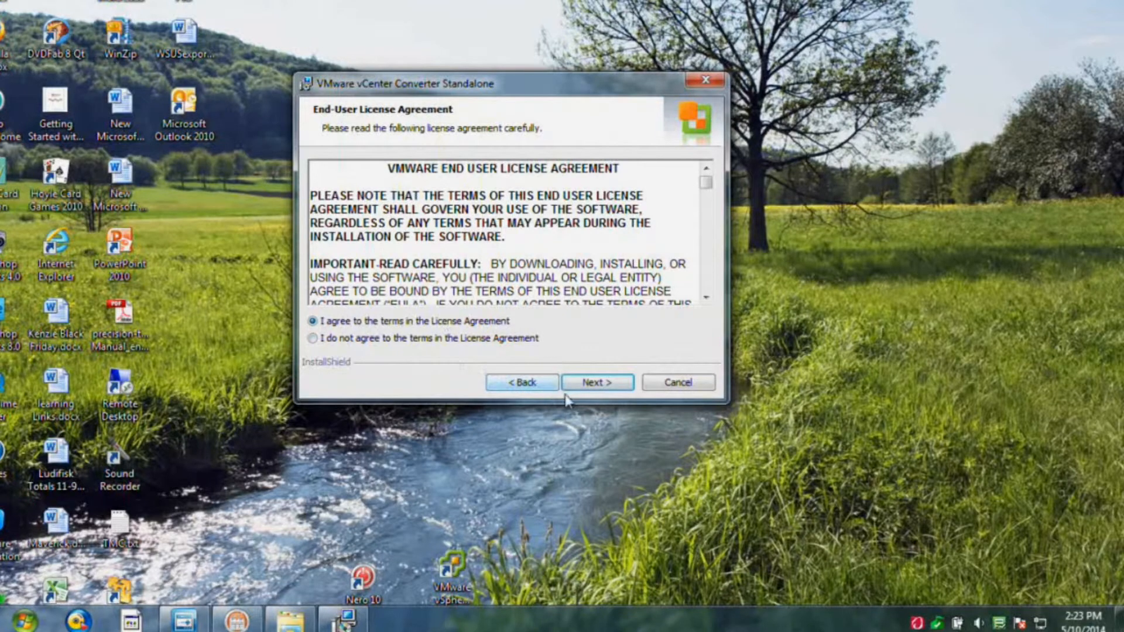
{"action": "left_click", "coordinate": [609, 388]}
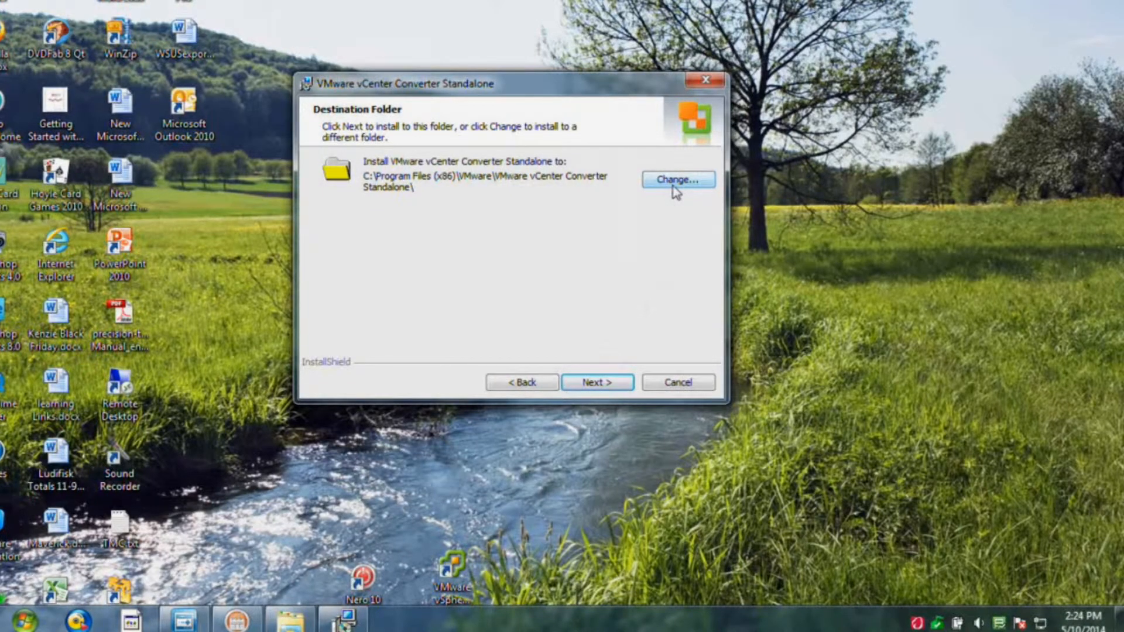
- Keep the default folder and Local installation, install, and finish with the client launching
{"action": "left_click", "coordinate": [605, 385]}
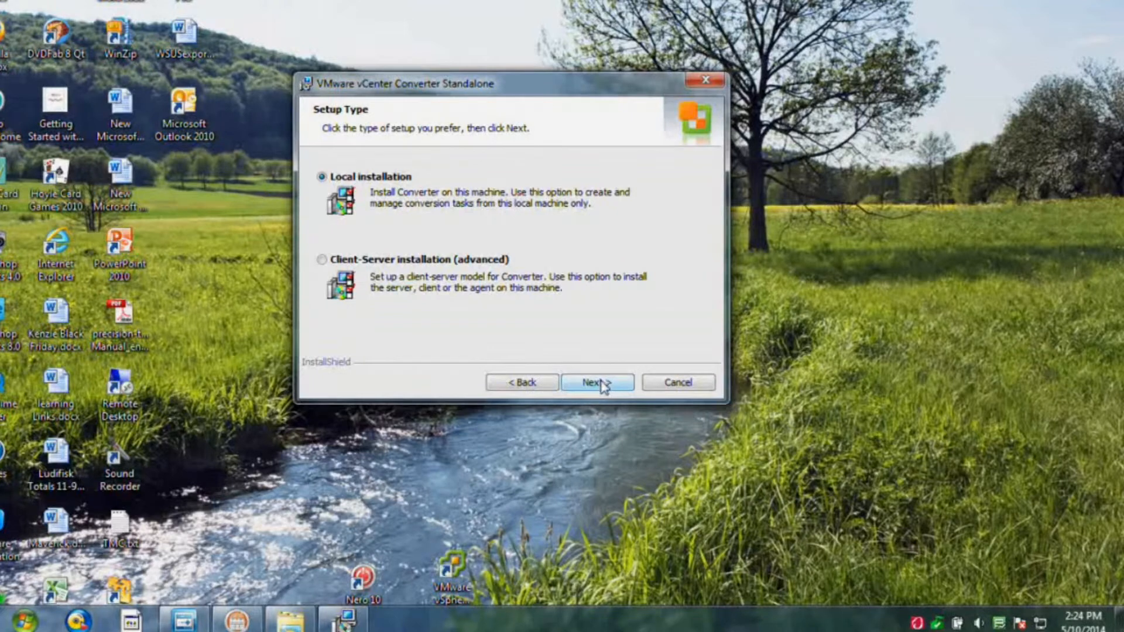
{"action": "left_click", "coordinate": [602, 386]}
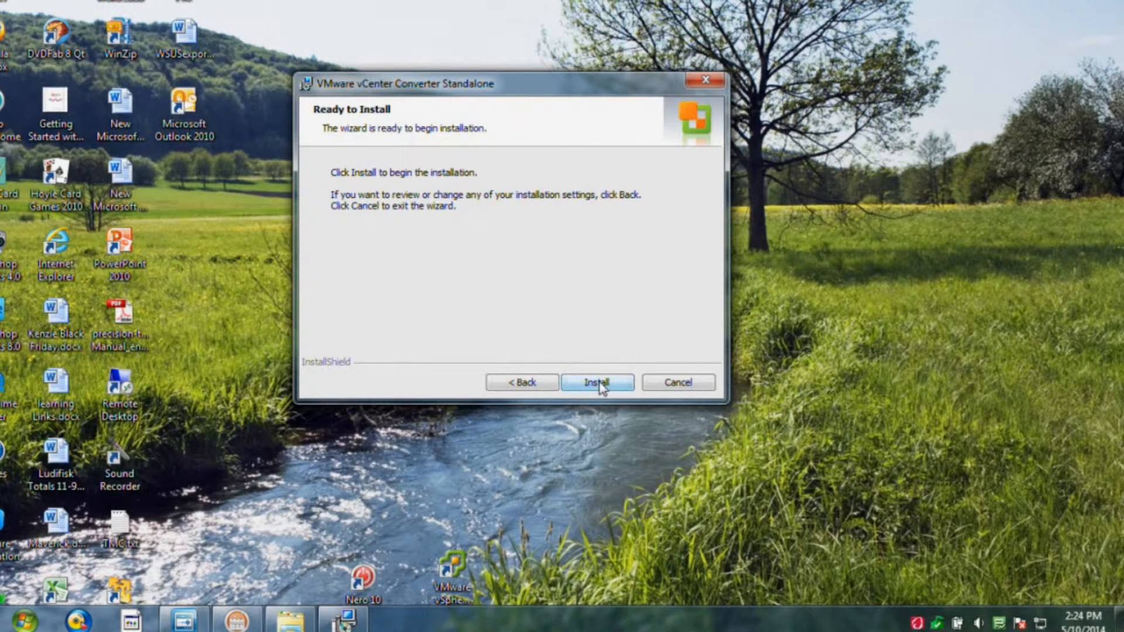
{"action": "left_click", "coordinate": [597, 383]}
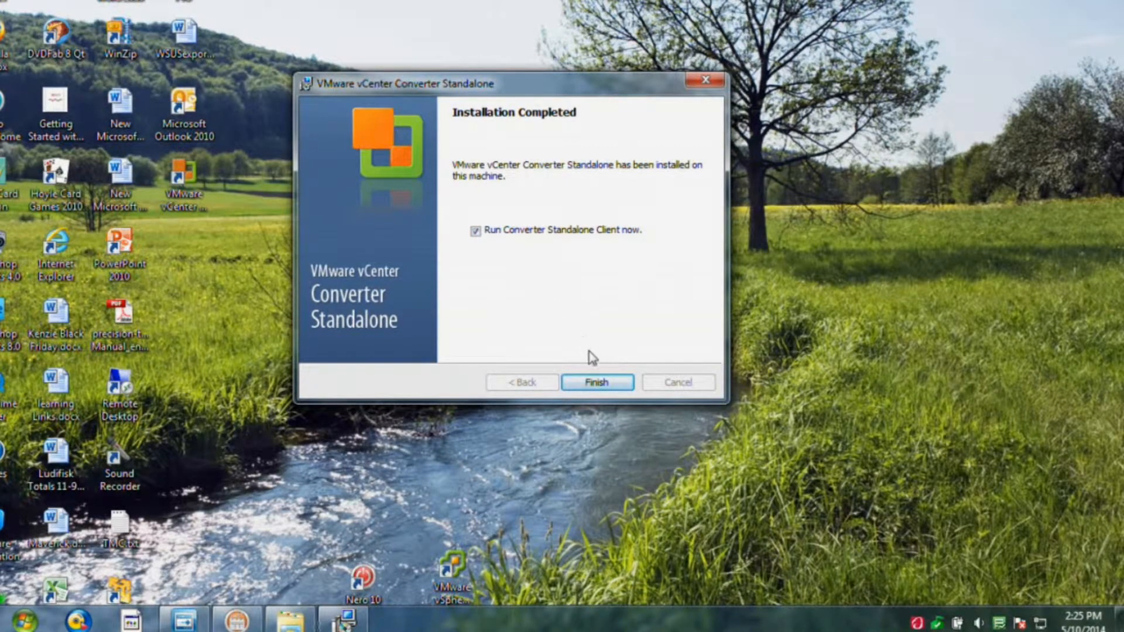
{"action": "left_click", "coordinate": [598, 382]}
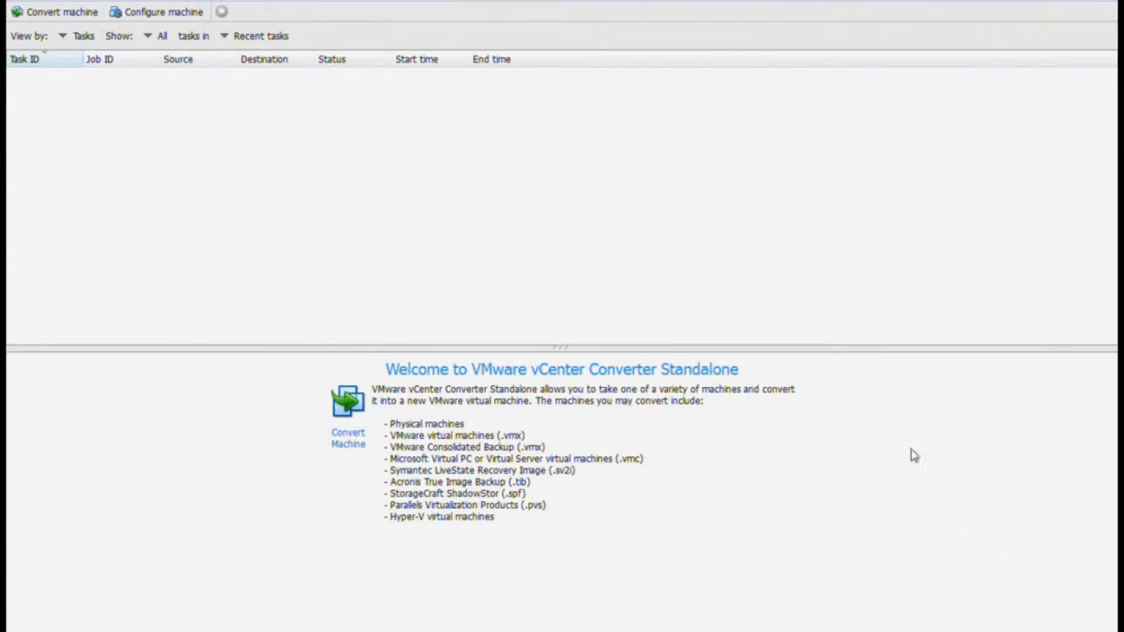
- Start a new conversion with VMware Workstation or other VMware virtual machine as source type
{"action": "left_click", "coordinate": [54, 14]}
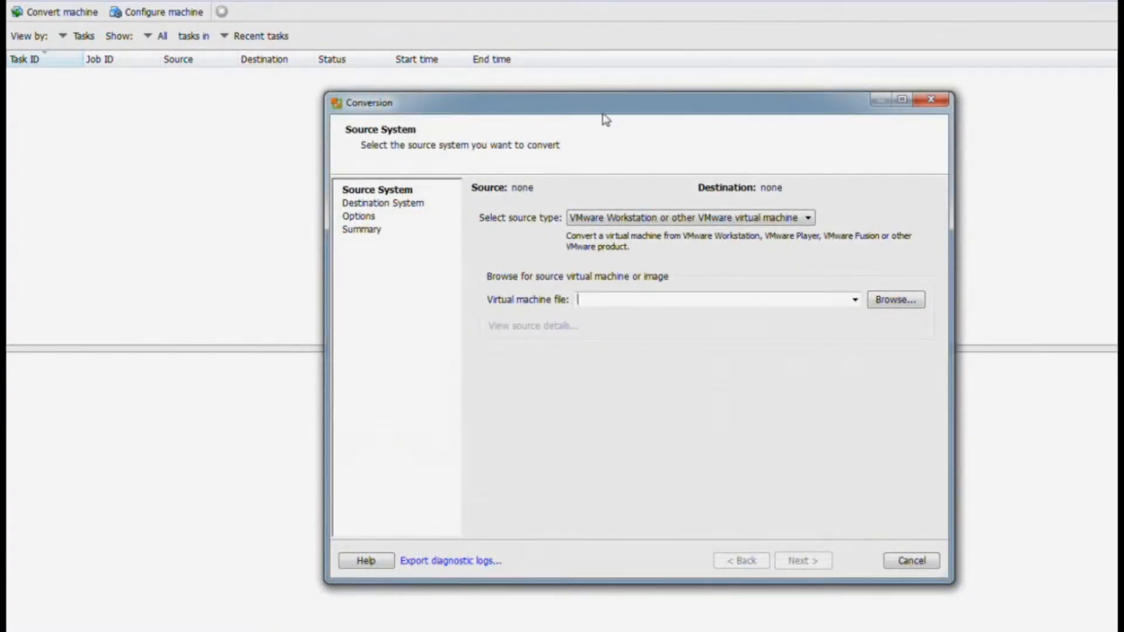
{"action": "left_click_drag", "start_coordinate": [607, 105], "coordinate": [560, 61]}
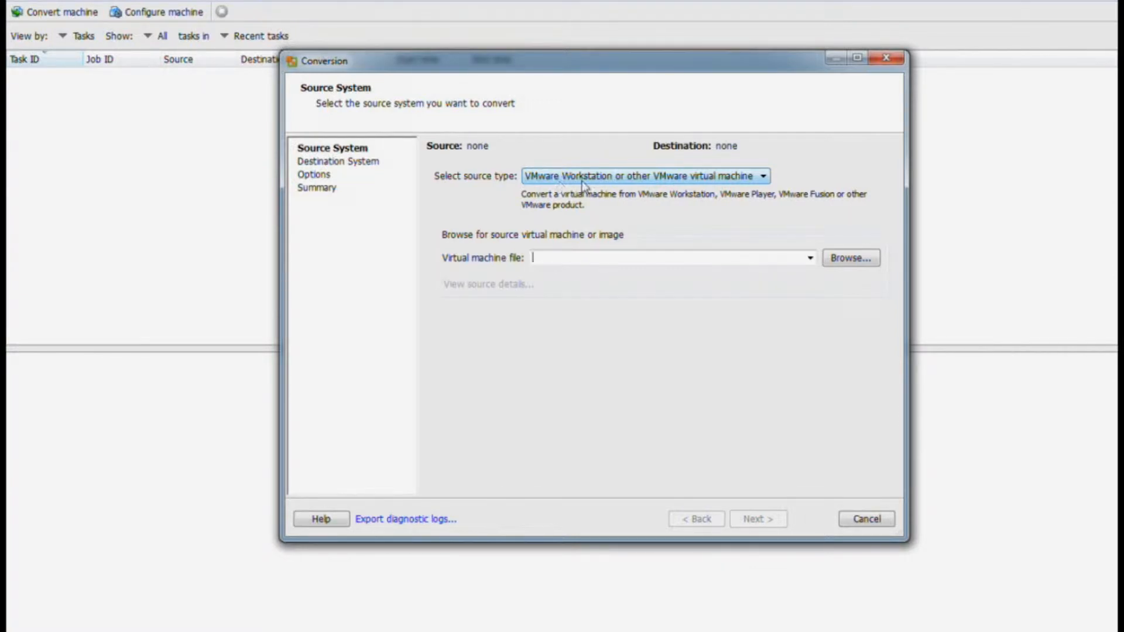
{"action": "left_click", "coordinate": [761, 181]}
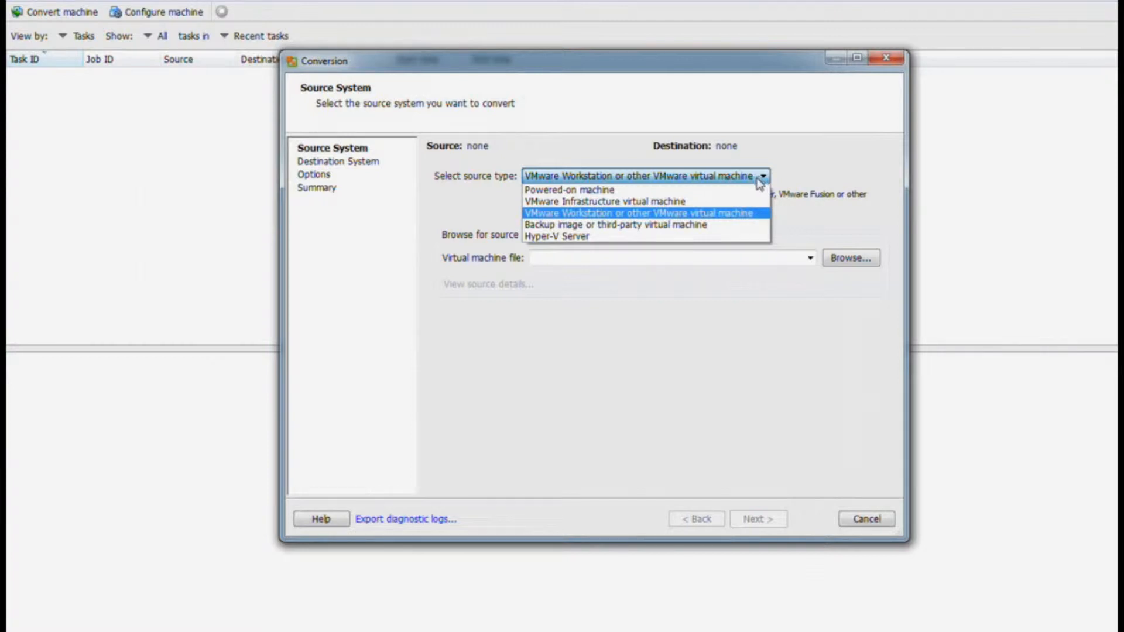
{"action": "left_click", "coordinate": [618, 213]}
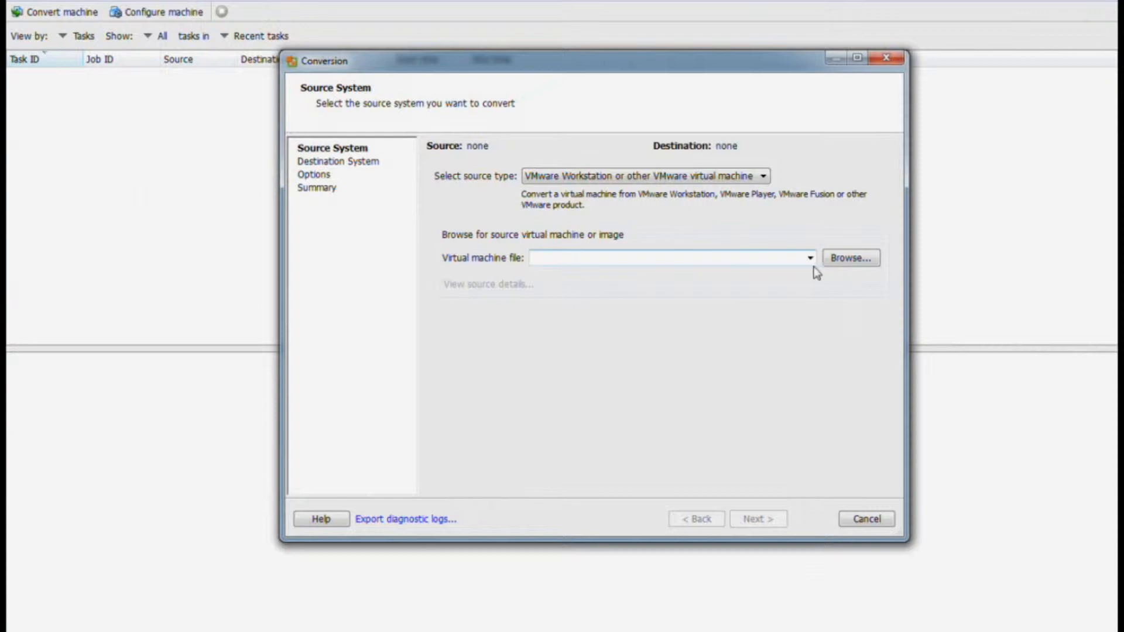
- Choose WXPSP3_Template.vmx as the source virtual machine file and proceed
{"action": "left_click", "coordinate": [835, 262]}
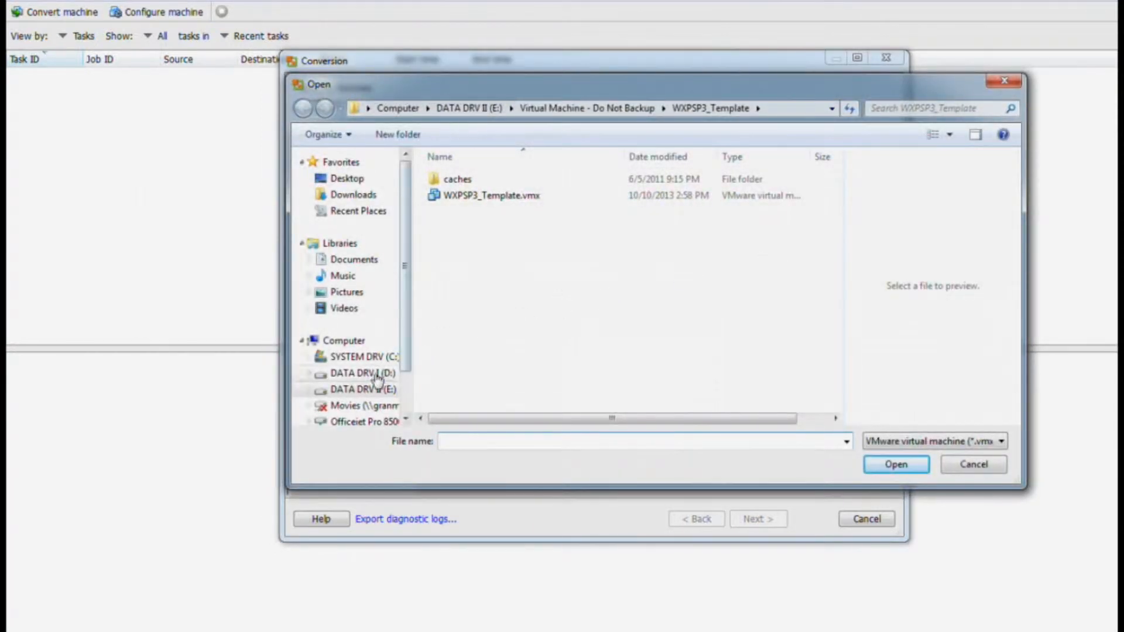
{"action": "left_click", "coordinate": [456, 196]}
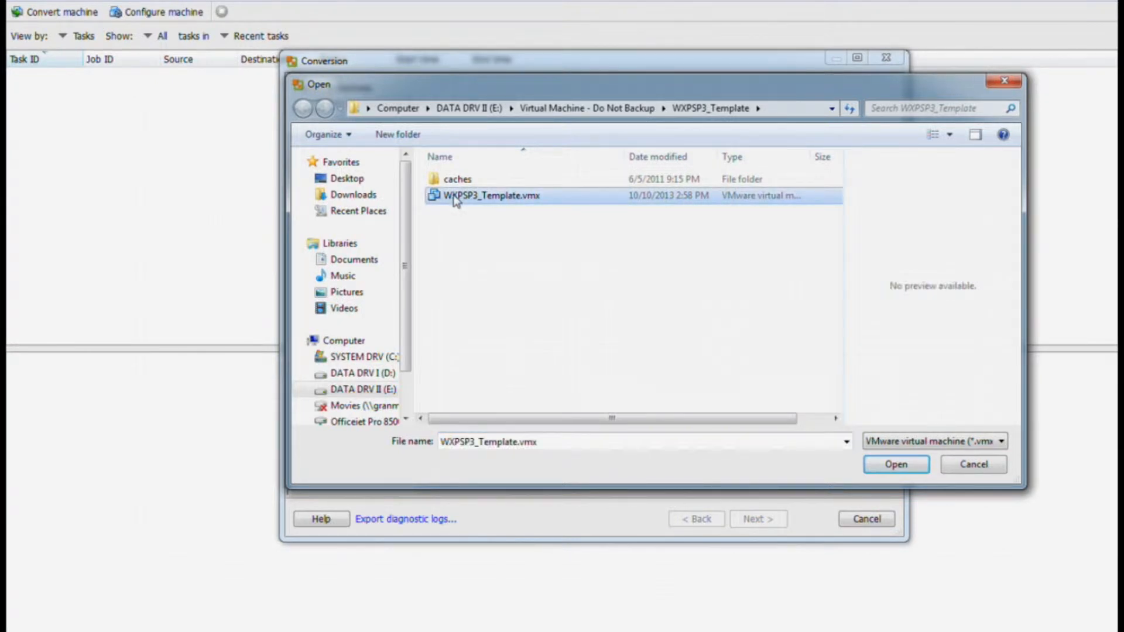
{"action": "left_click", "coordinate": [896, 464]}
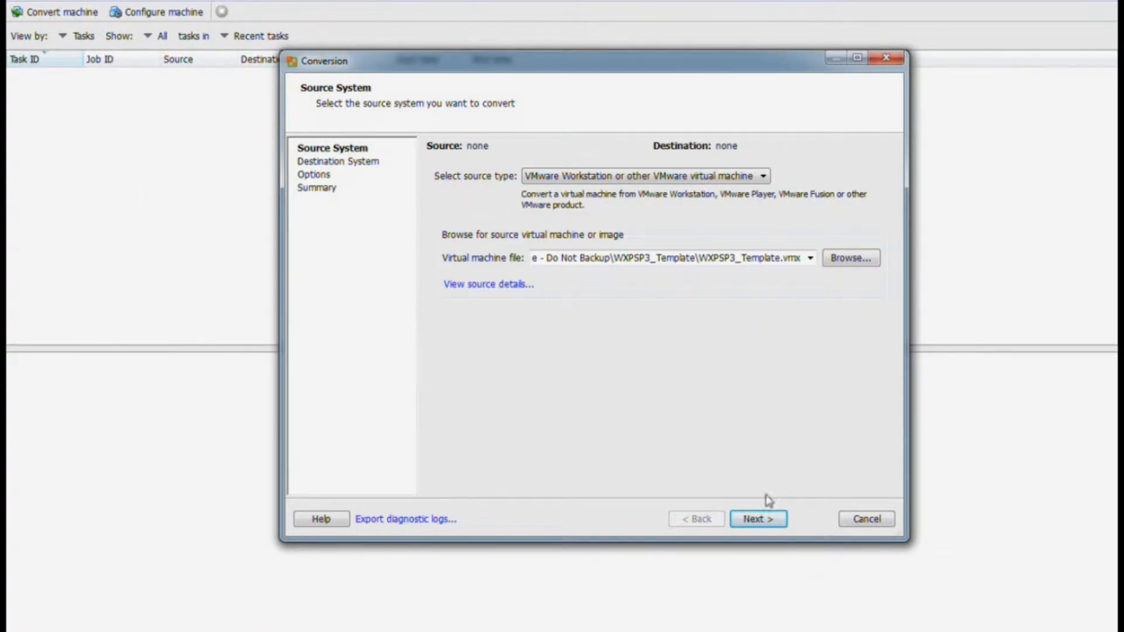
{"action": "left_click", "coordinate": [753, 521]}
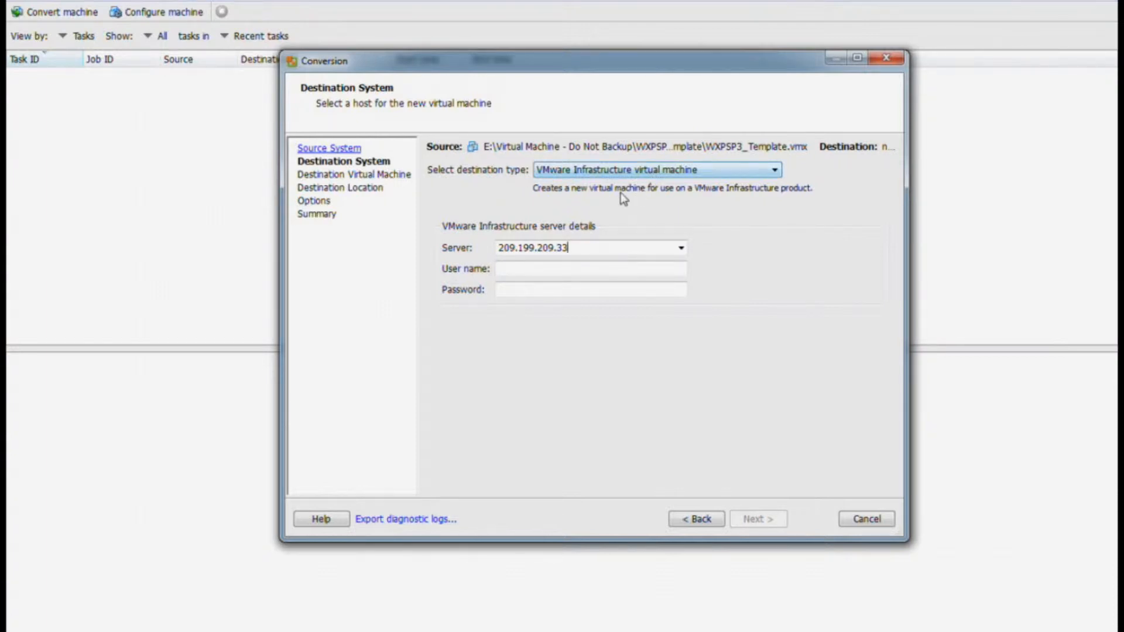
- Log in to ESXi server 209.199.209.33 as root with the account password
{"action": "left_click", "coordinate": [538, 268]}
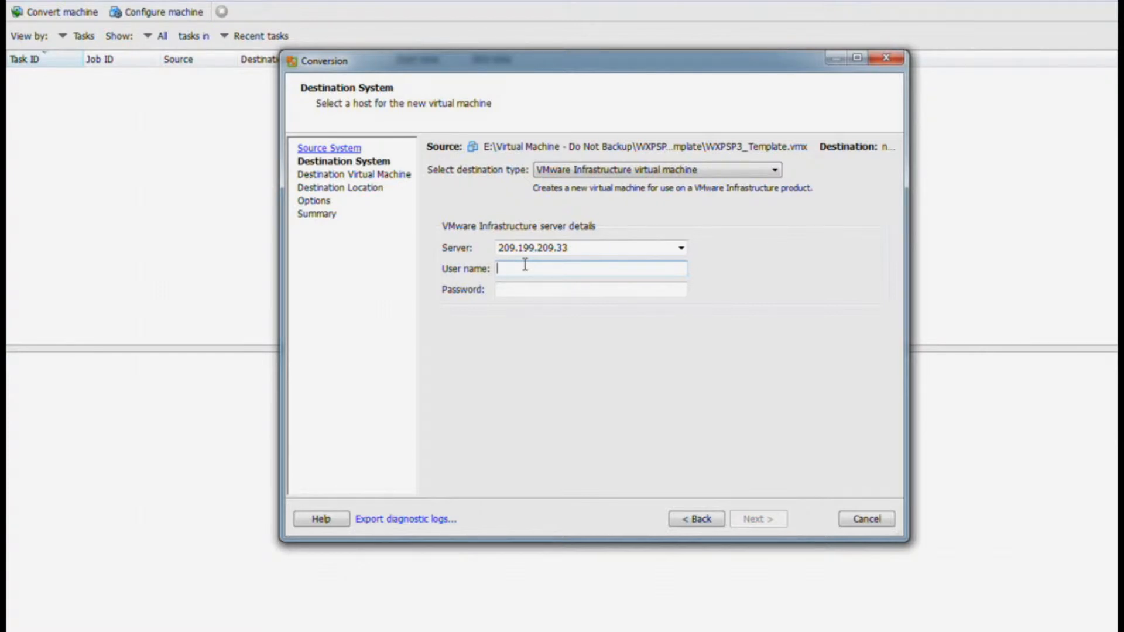
{"action": "type", "text": "root"}
{"action": "left_click", "coordinate": [521, 287]}
{"action": "type", "text": "p"}
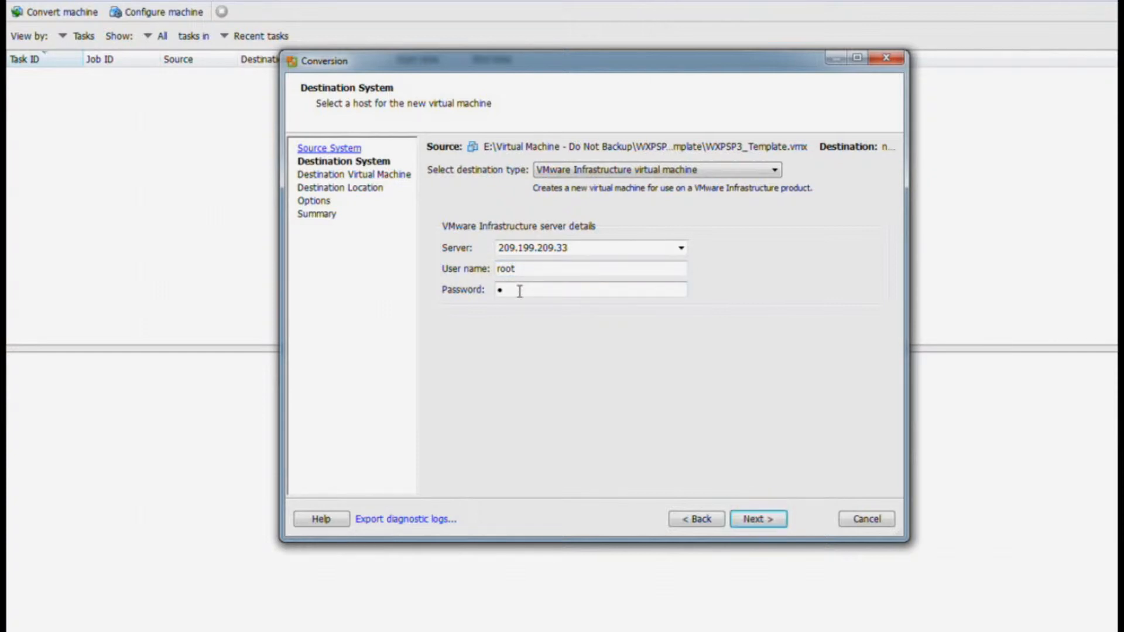
{"action": "type", "text": "••••••••••"}
{"action": "left_click", "coordinate": [754, 519]}
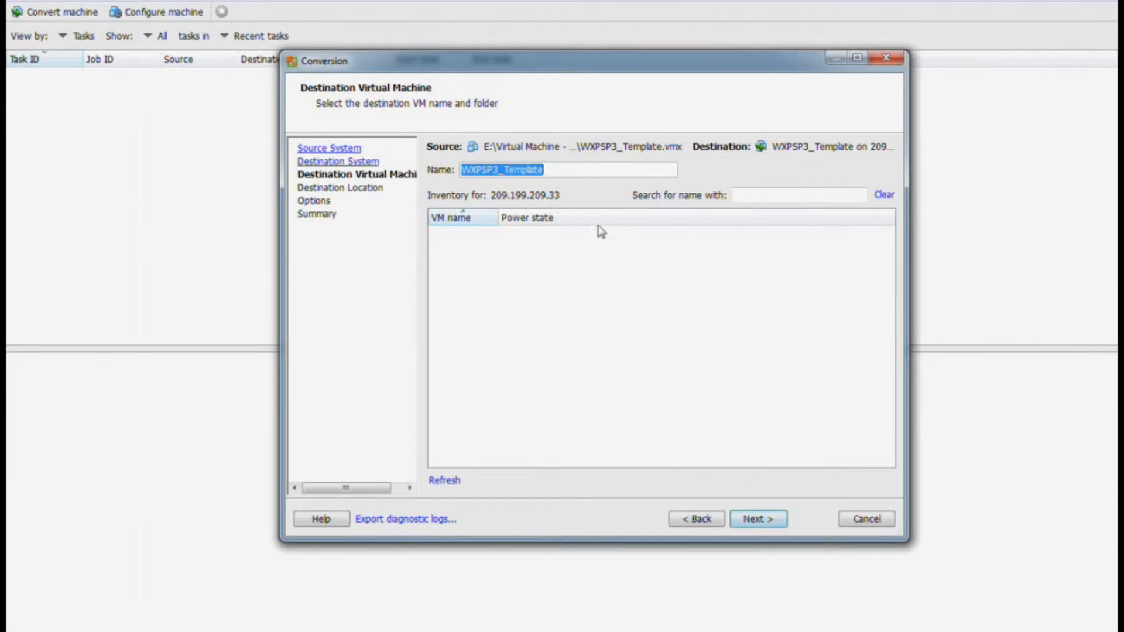
- Change the destination VM name from WXPSP3_Template to WXPSP3_Test
{"action": "left_click", "coordinate": [572, 174]}
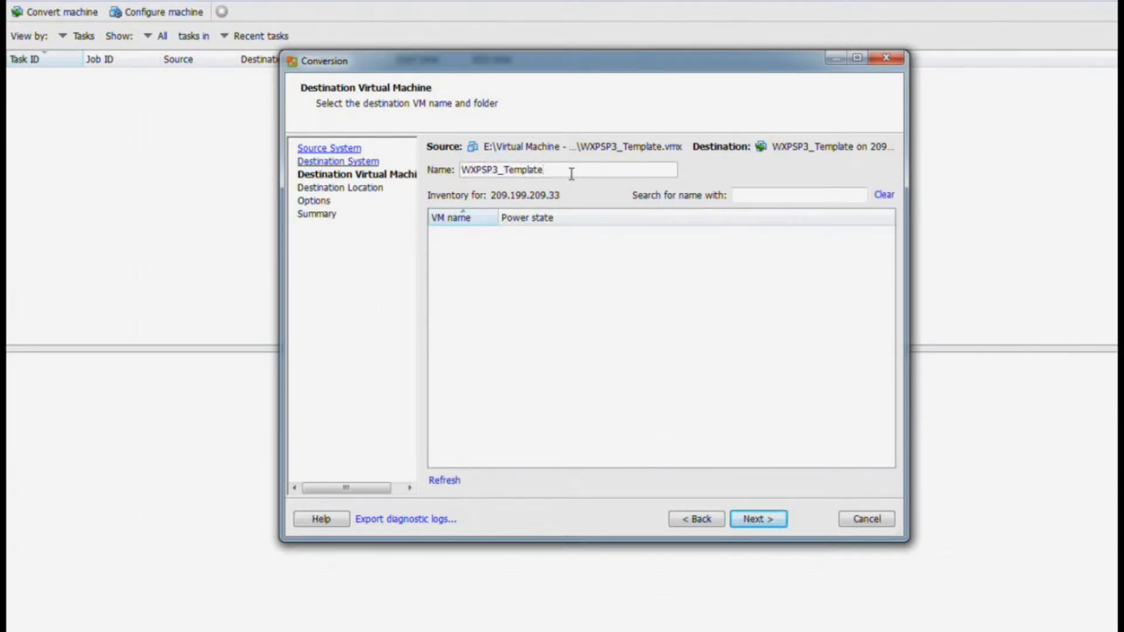
{"action": "key", "text": "BackSpace"}
{"action": "key", "text": "BackSpace"}
{"action": "key", "text": "BackSpace"}
{"action": "key", "text": "BackSpace"}
{"action": "key", "text": "BackSpace"}
{"action": "key", "text": "BackSpace"}
{"action": "key", "text": "BackSpace"}
{"action": "type", "text": "est"}
{"action": "left_click", "coordinate": [757, 520]}
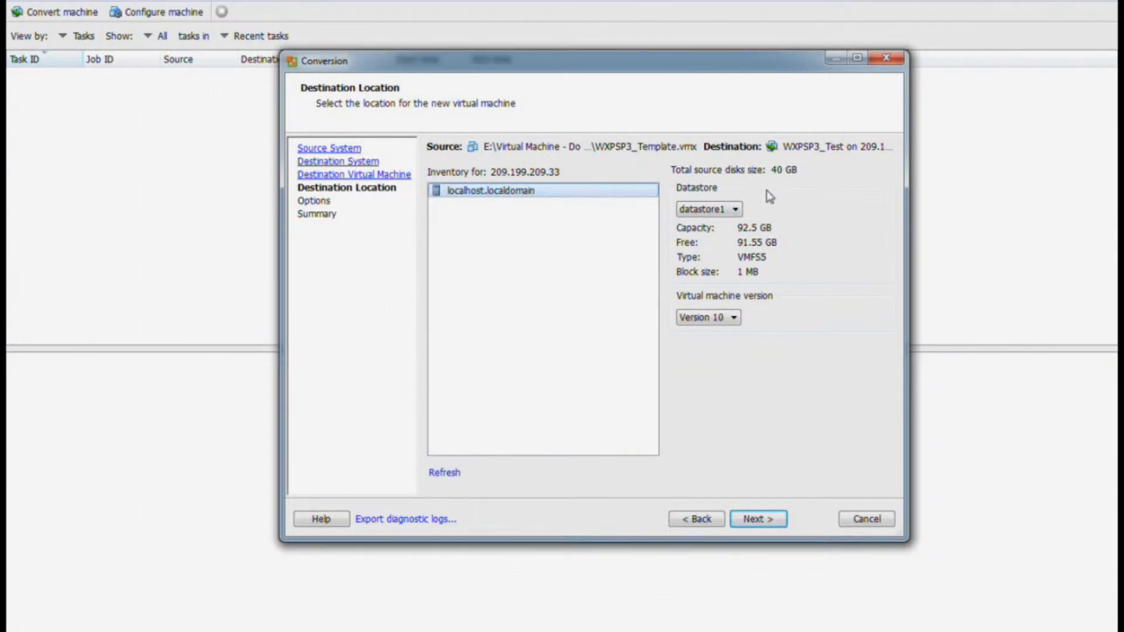
- Keep datastore1 and set the virtual machine hardware version to Version 8
{"action": "left_click", "coordinate": [736, 211]}
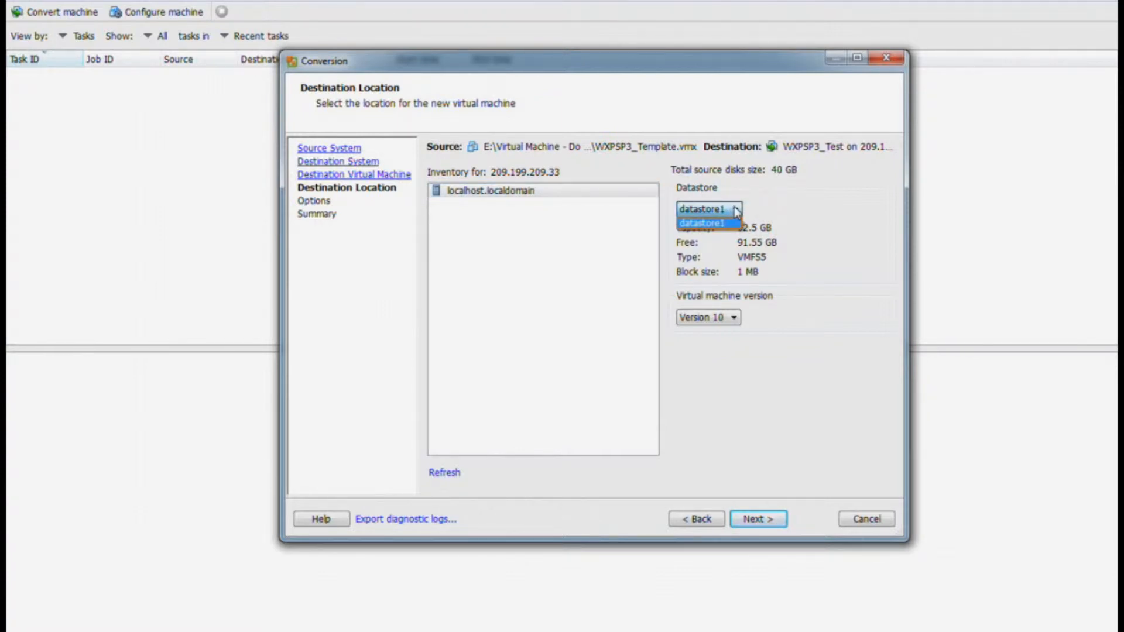
{"action": "left_click", "coordinate": [736, 211]}
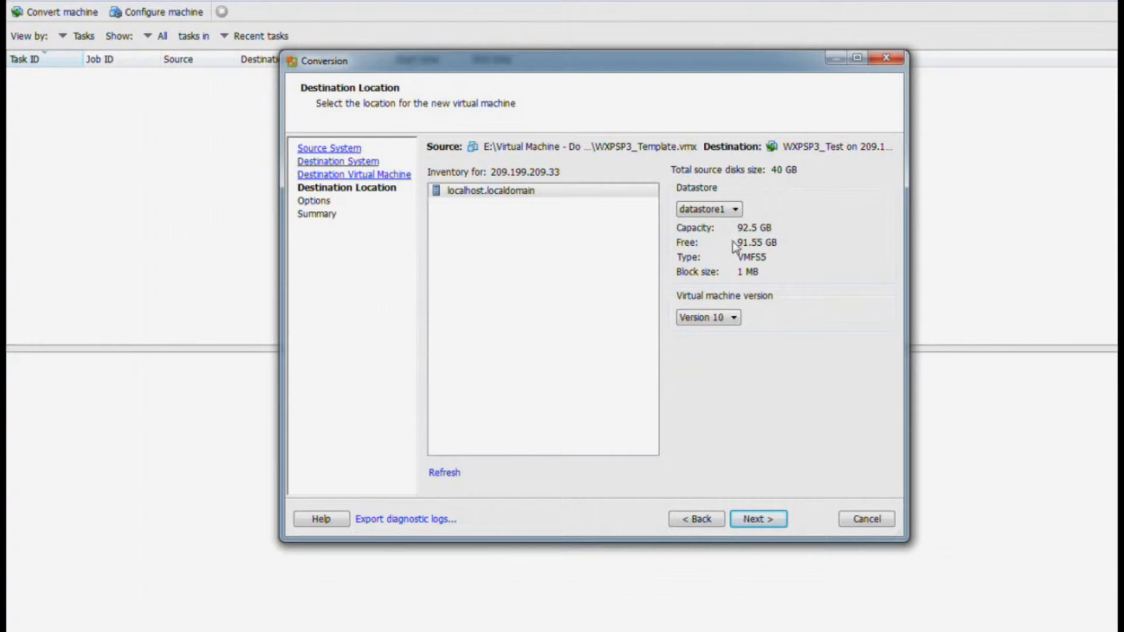
{"action": "left_click", "coordinate": [735, 318]}
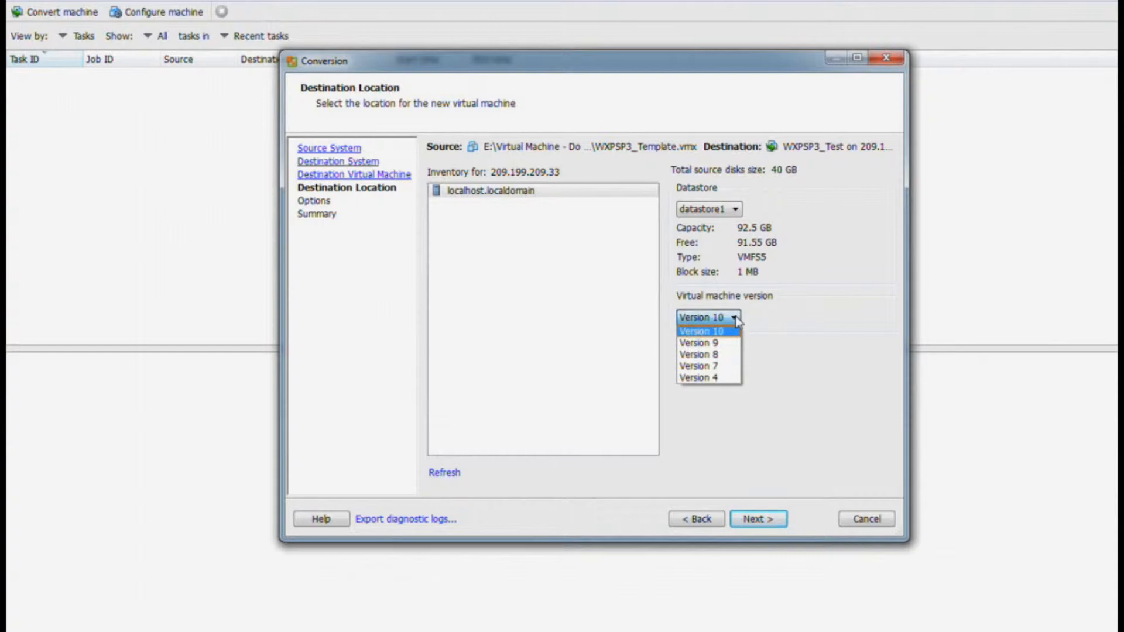
{"action": "left_click", "coordinate": [736, 355]}
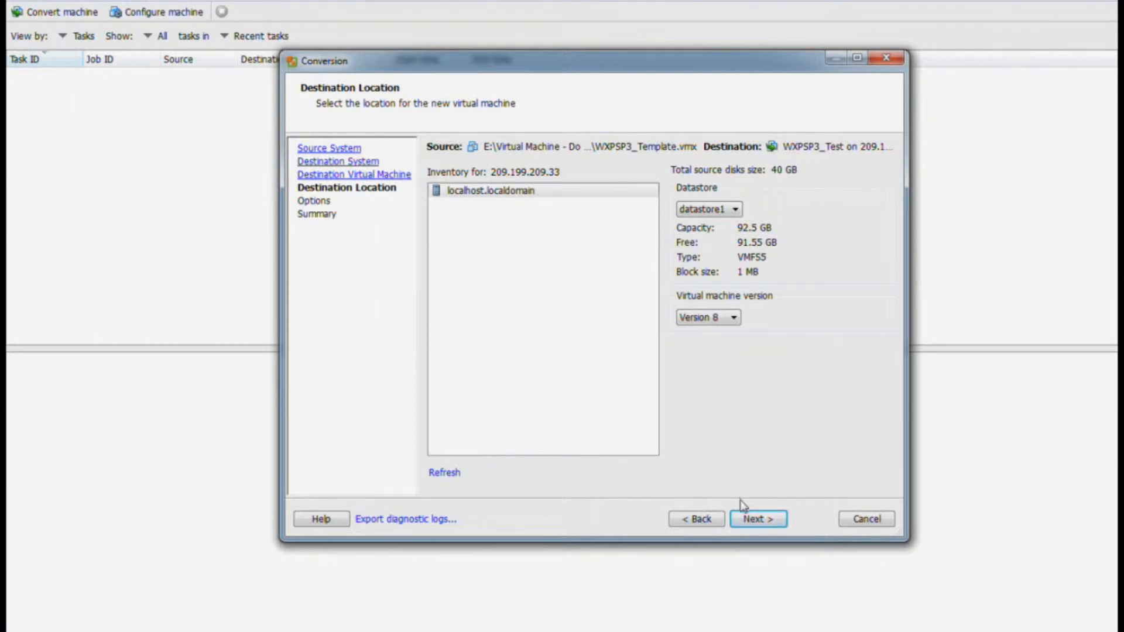
{"action": "left_click", "coordinate": [754, 517]}
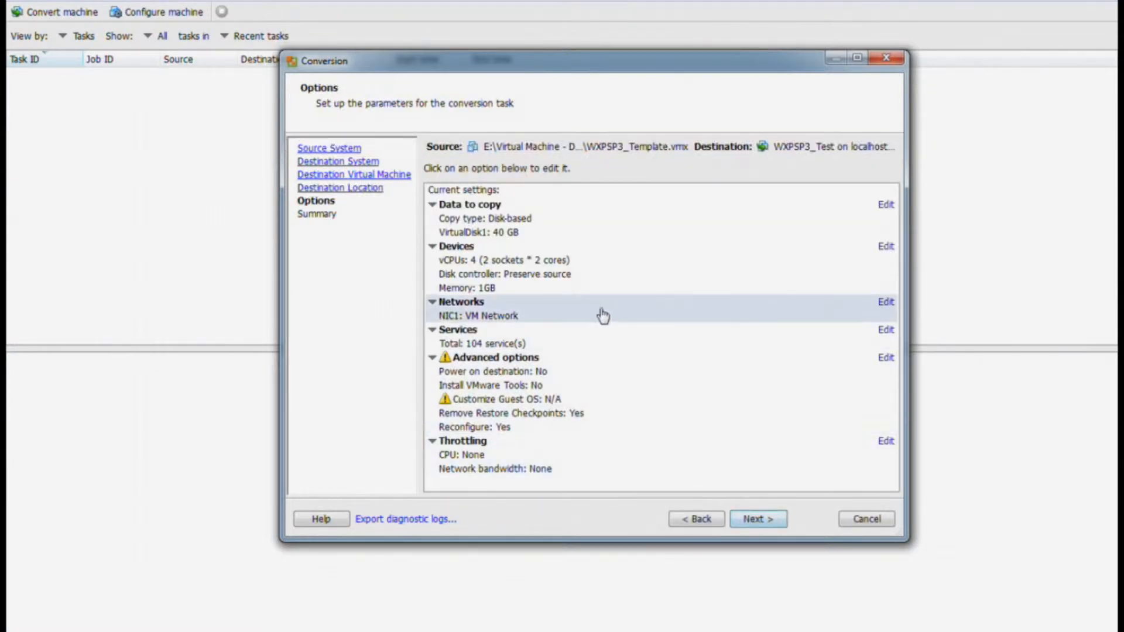
- Switch VirtualDisk1 (40 GB) from thick to Thin provisioning under Data to copy
{"action": "left_click", "coordinate": [475, 228]}
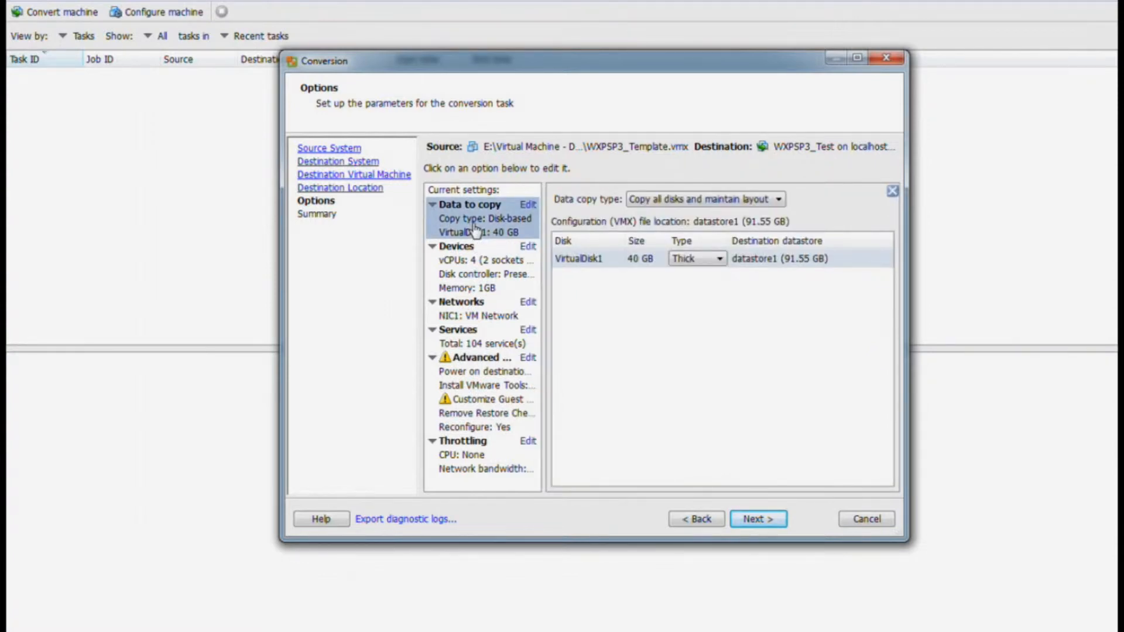
{"action": "left_click", "coordinate": [721, 259]}
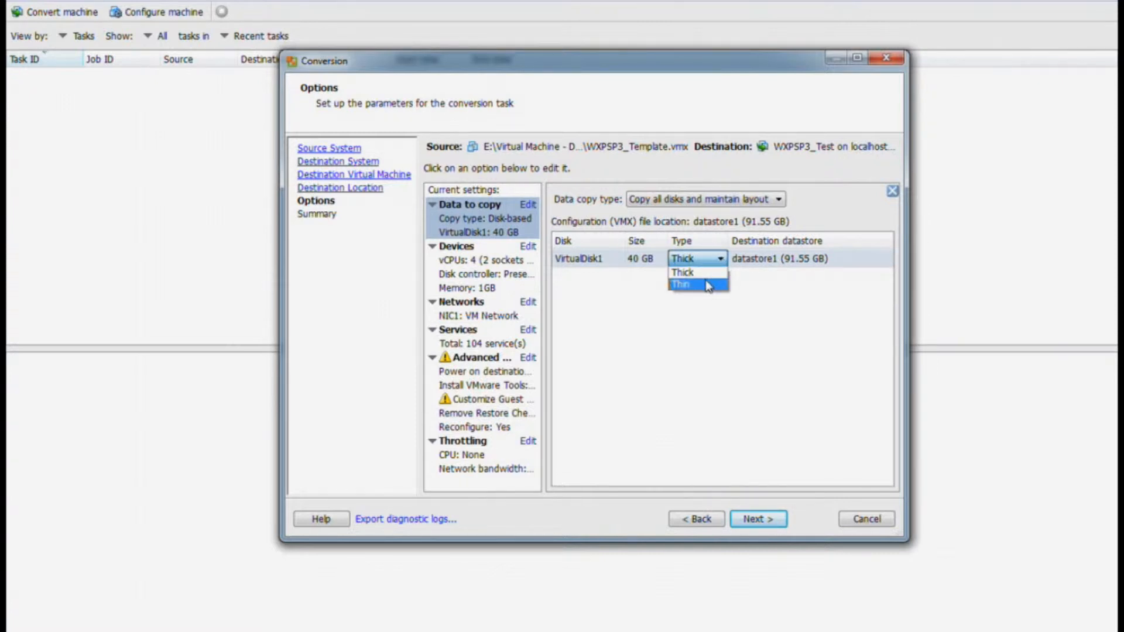
{"action": "left_click", "coordinate": [709, 285]}
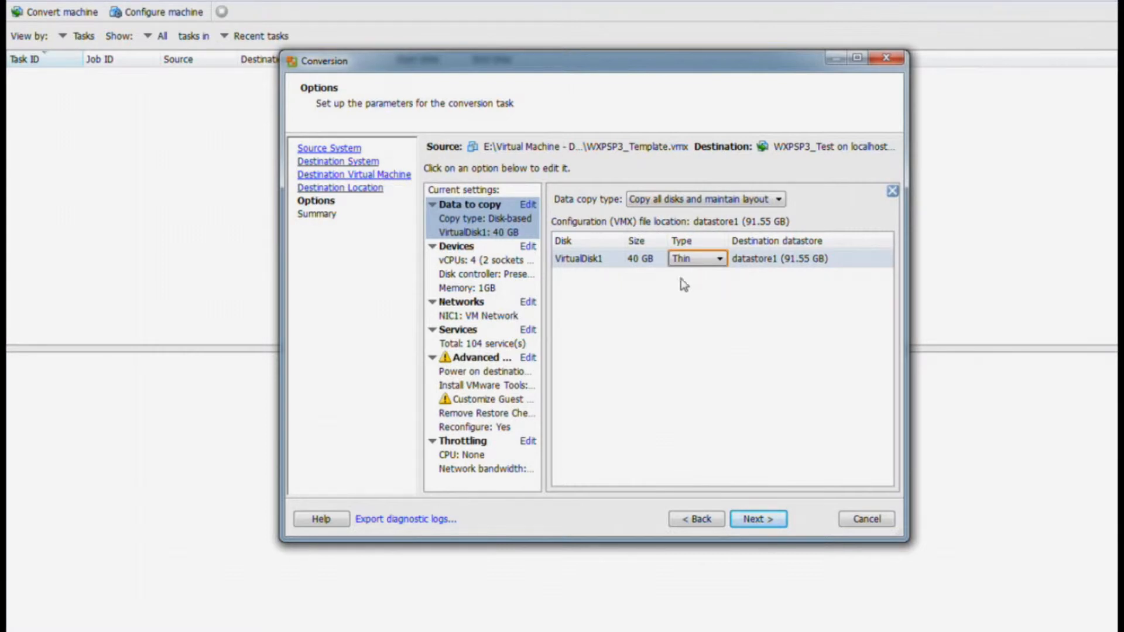
{"action": "left_click", "coordinate": [465, 253]}
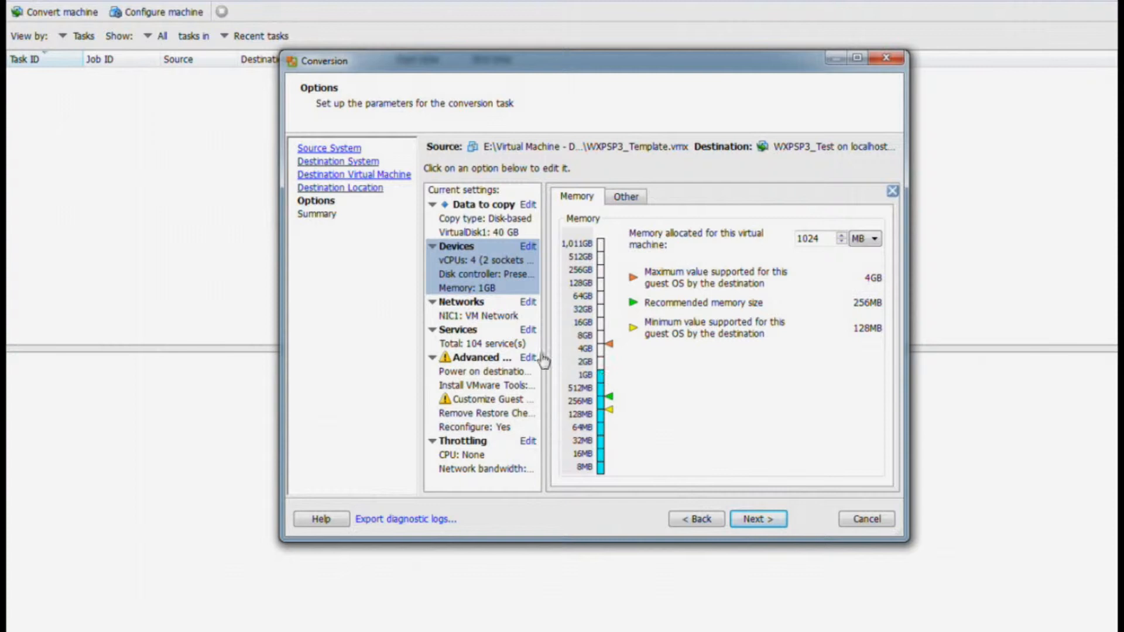
- Review the 1024 MB memory, 4-core CPU, NIC1 on VM Network and service startup modes, unchanged
{"action": "left_click", "coordinate": [625, 199]}
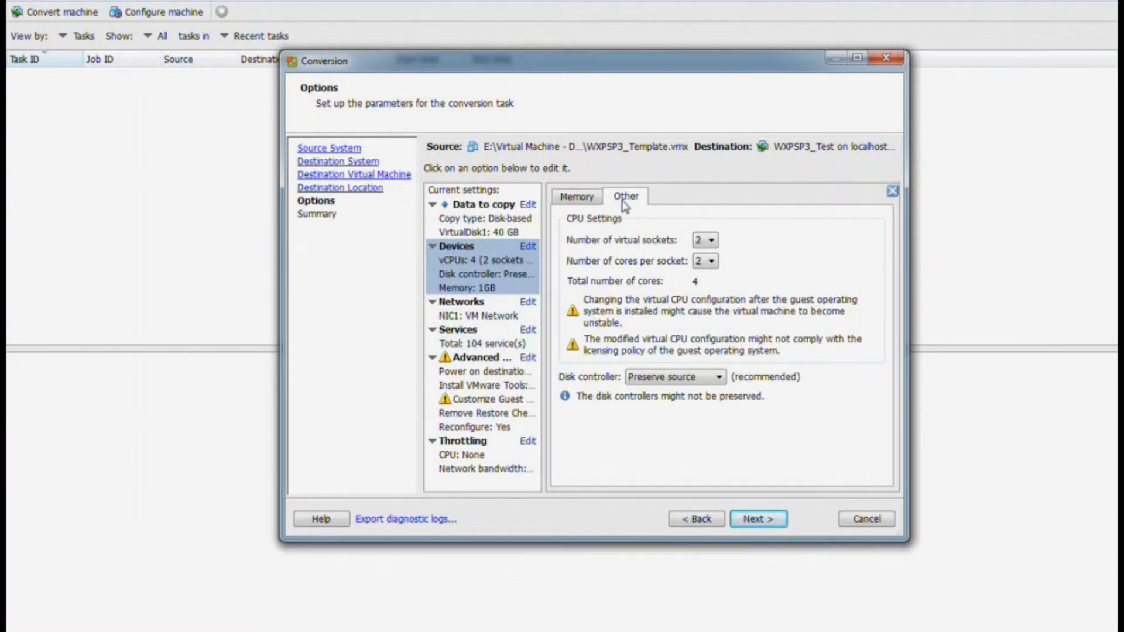
{"action": "left_click", "coordinate": [496, 317]}
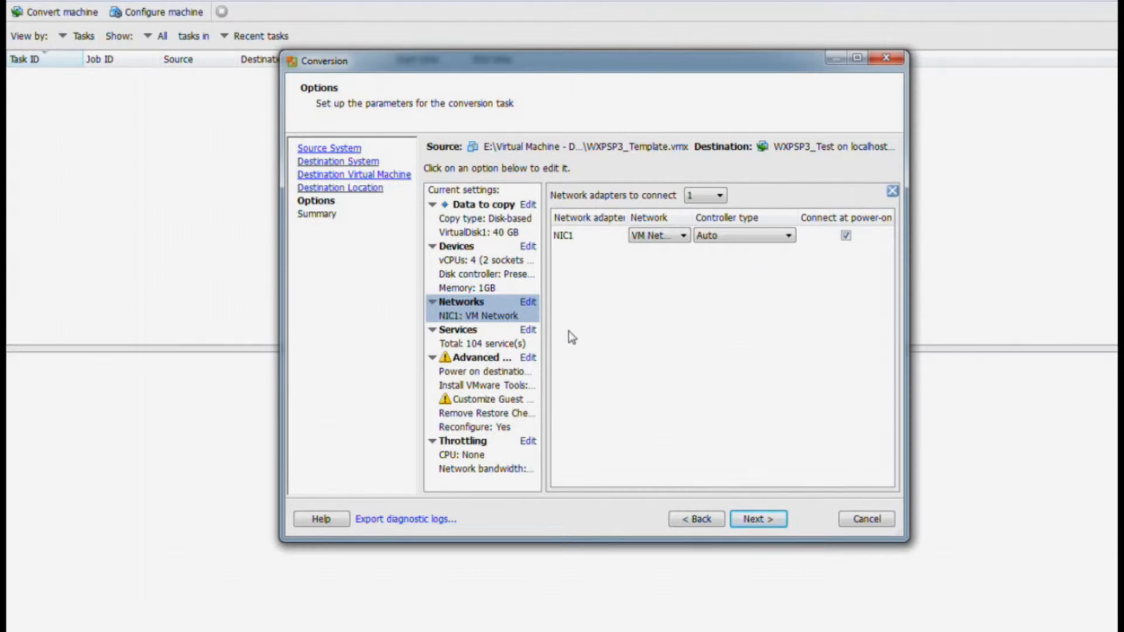
{"action": "left_click", "coordinate": [481, 345]}
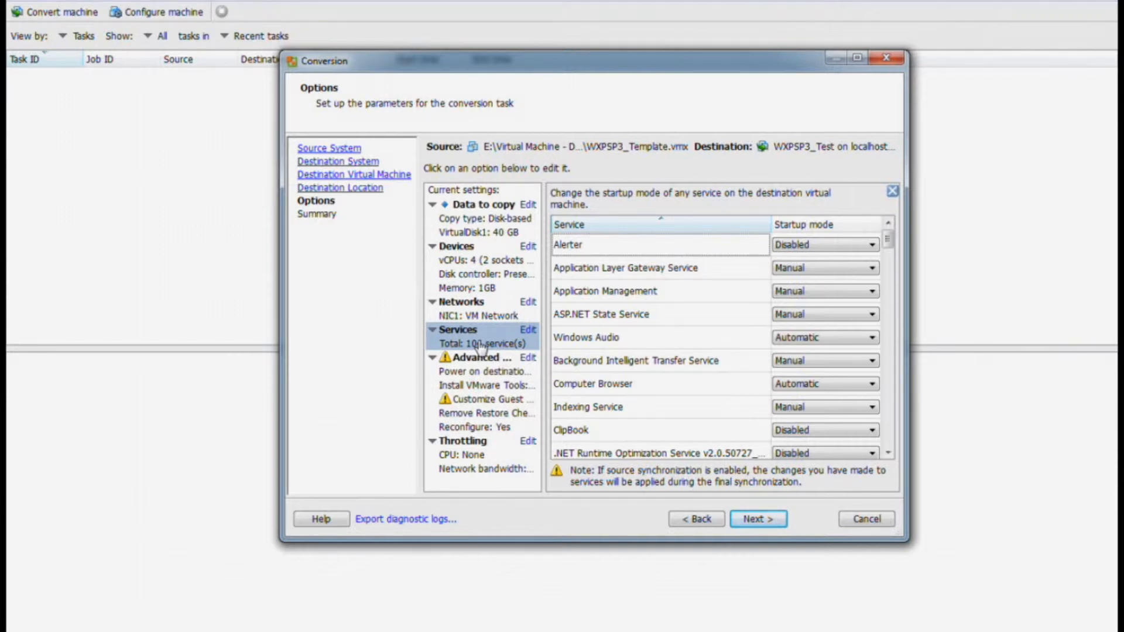
- Look over the post-conversion and throttling options, then advance to the conversion Summary page
{"action": "left_click", "coordinate": [474, 371]}
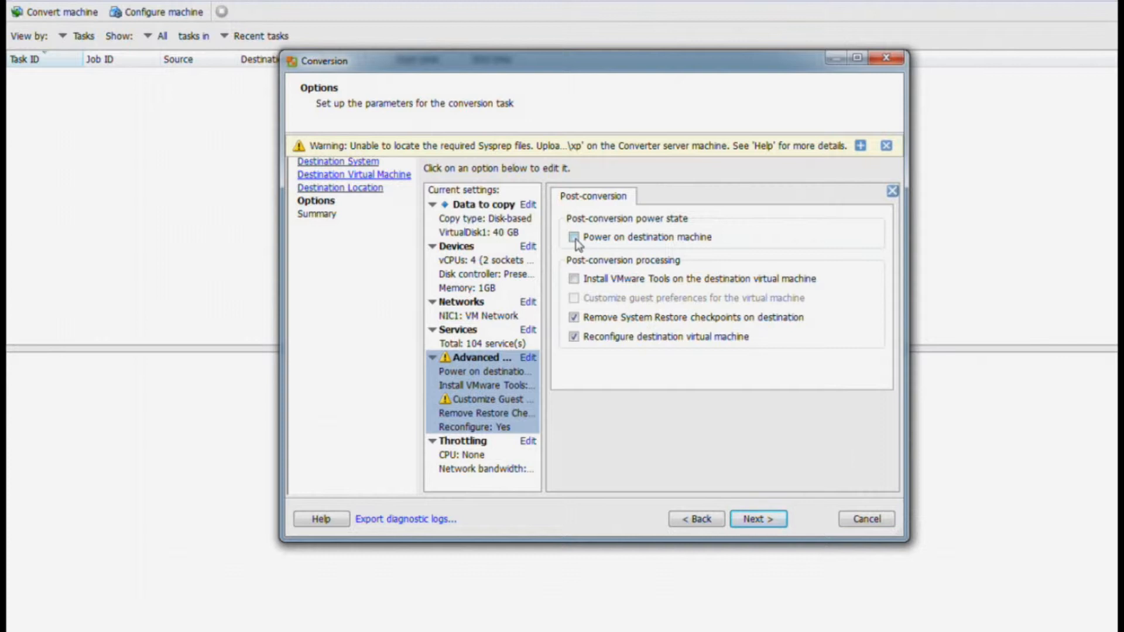
{"action": "left_click", "coordinate": [483, 464]}
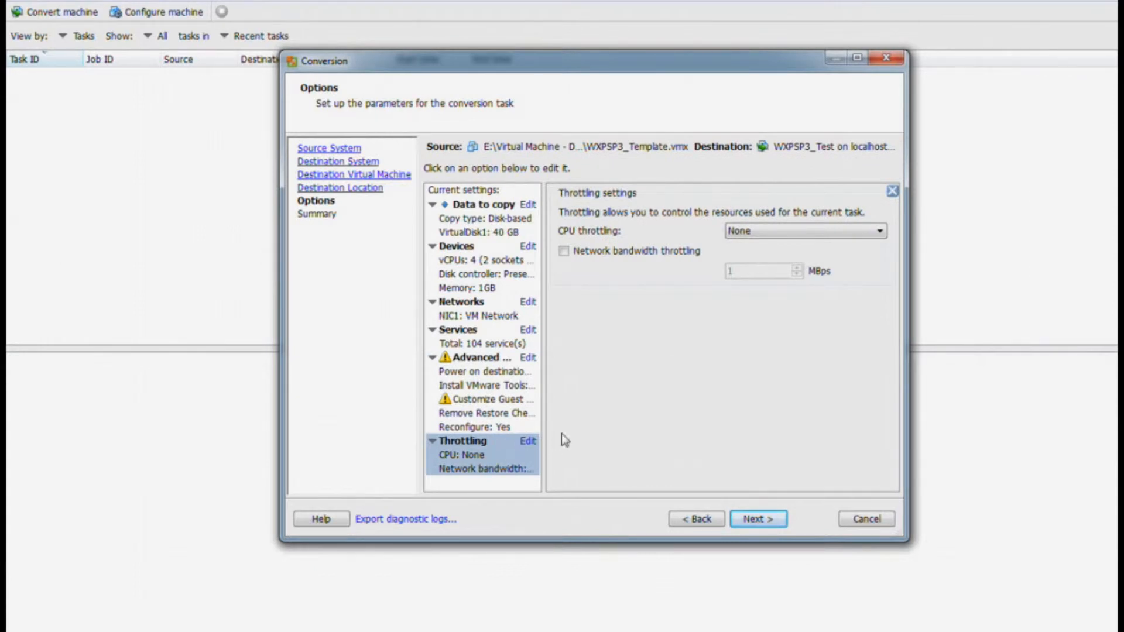
{"action": "left_click", "coordinate": [757, 519]}
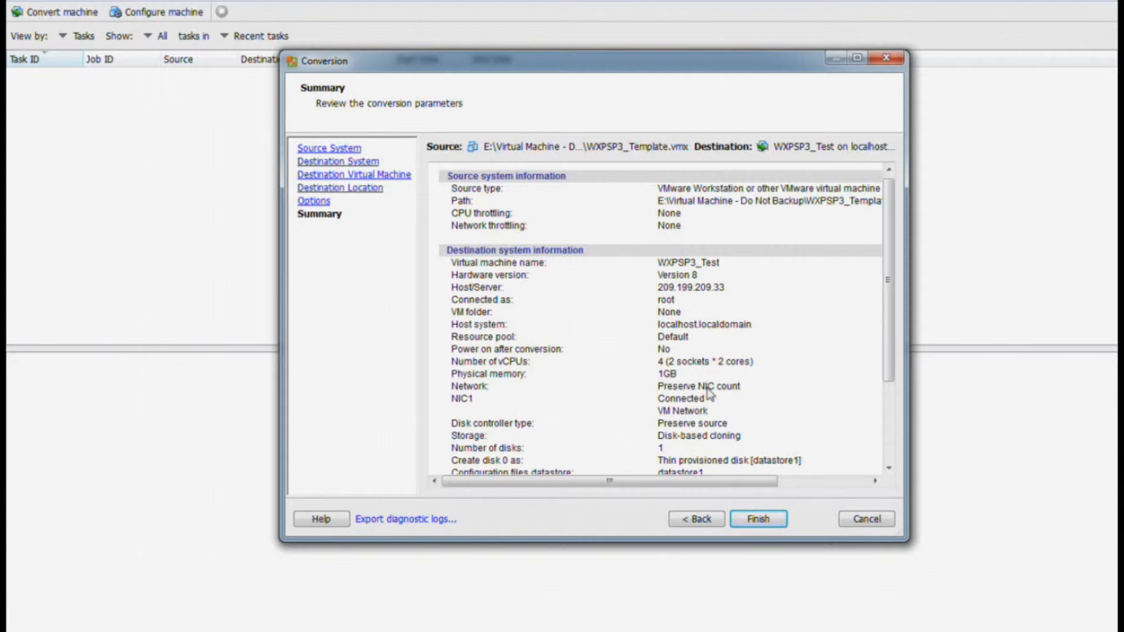
- Review the summary: Install VMware Tools No, Reconfigure virtual machine Yes, synchronization off
{"action": "left_click_drag", "start_coordinate": [886, 316], "coordinate": [800, 386]}
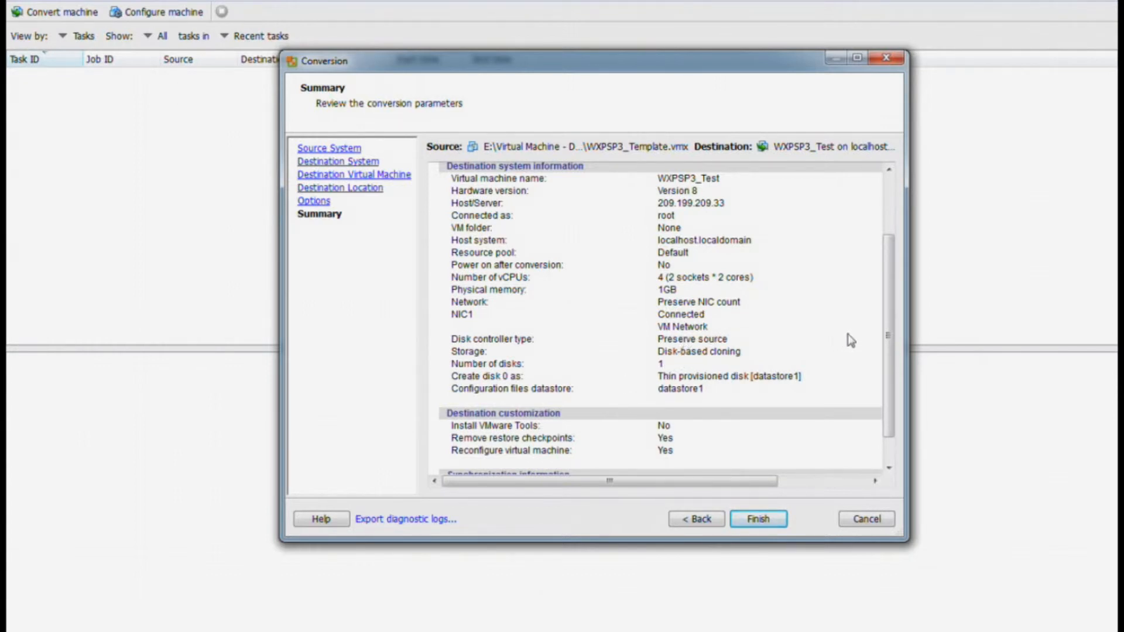
{"action": "left_click_drag", "start_coordinate": [886, 339], "coordinate": [889, 386]}
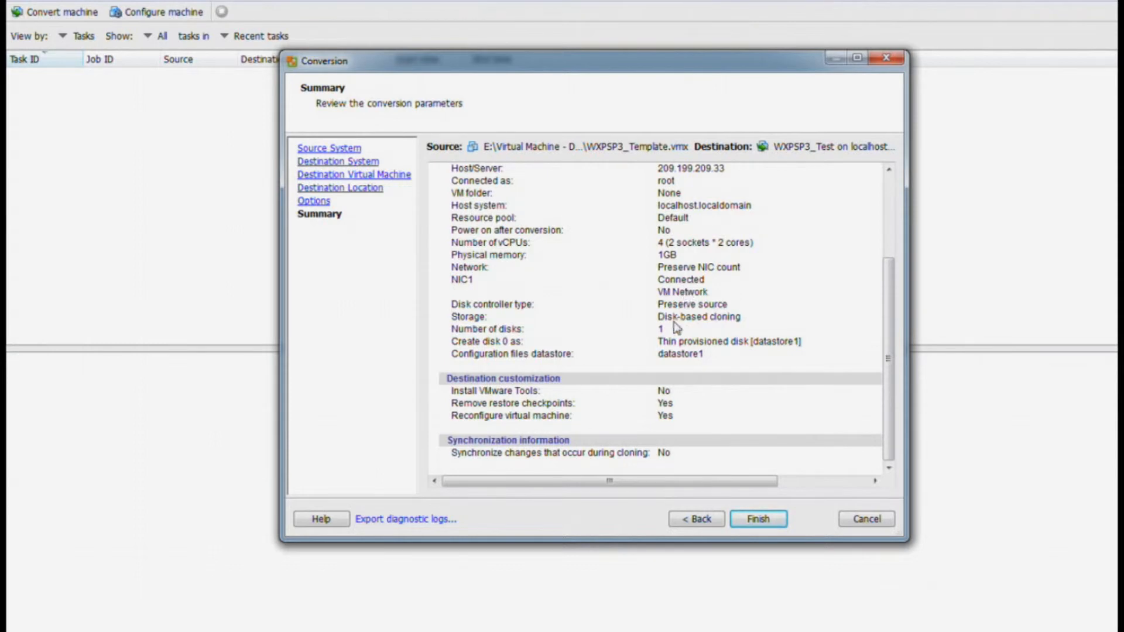
- Run the WXPSP3_Template to WXPSP3_Test conversion on 209.199.209.33 until task 2 completes
{"action": "left_click", "coordinate": [758, 519]}
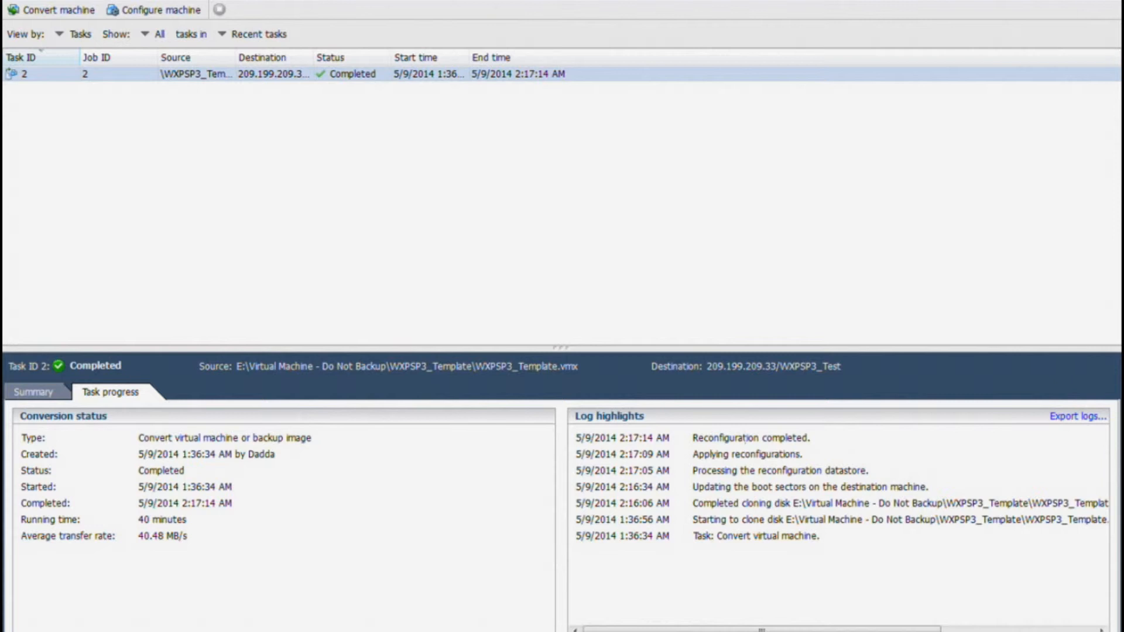
- Close Converter, launch vSphere Client and log in to host 209.199.209.33 as root with its password
{"action": "left_click", "coordinate": [1104, 1]}
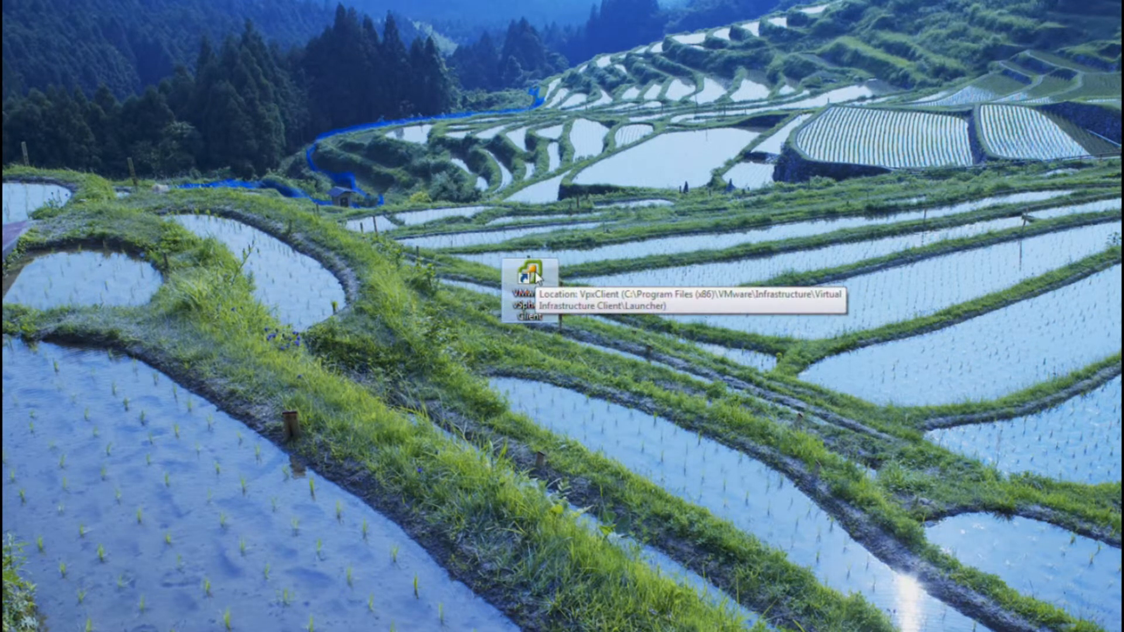
{"action": "double_click", "coordinate": [536, 274]}
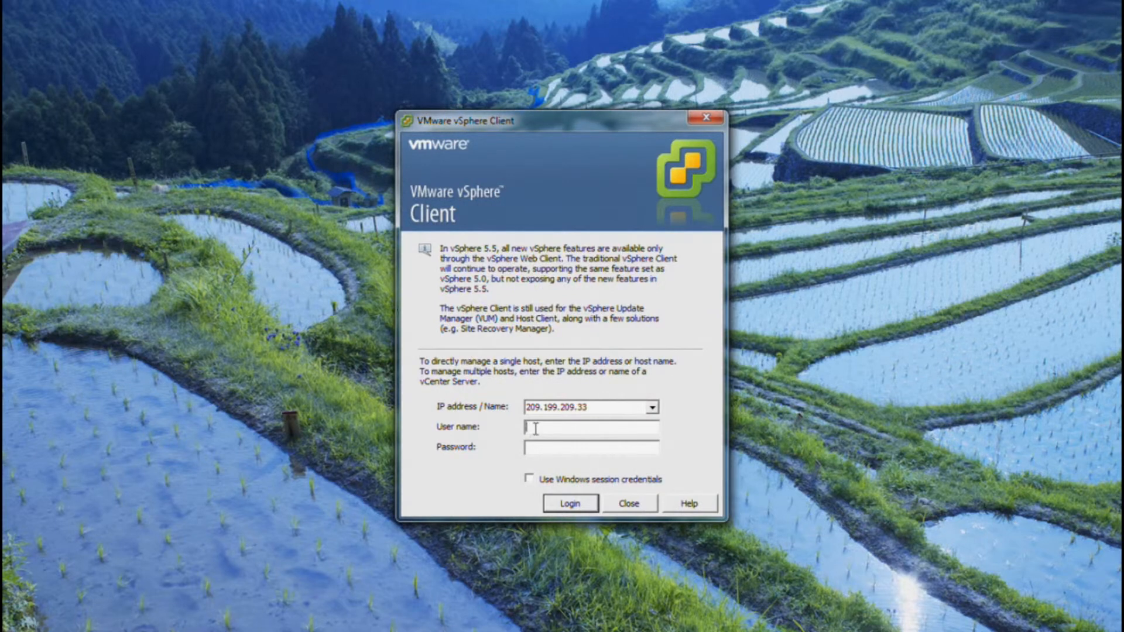
{"action": "type", "text": "root"}
{"action": "left_click", "coordinate": [527, 450]}
{"action": "type", "text": "************"}
{"action": "key", "text": "Return"}
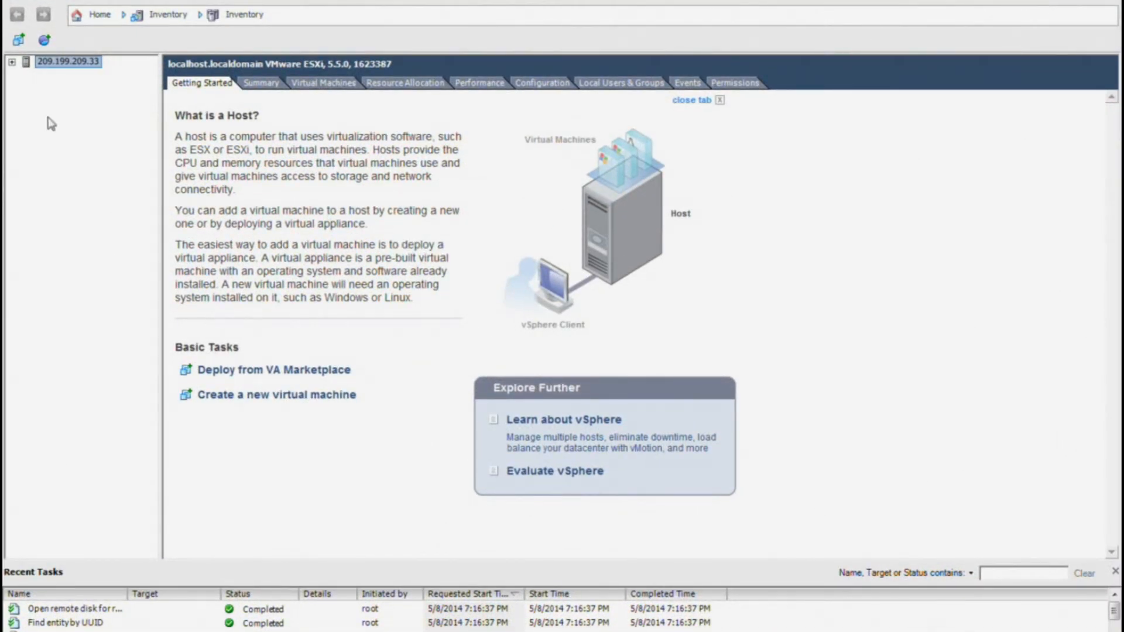
- Expand the host, list its virtual machines and select WXPSP3_Test, shown powered off
{"action": "left_click", "coordinate": [12, 61]}
{"action": "left_click", "coordinate": [75, 76]}
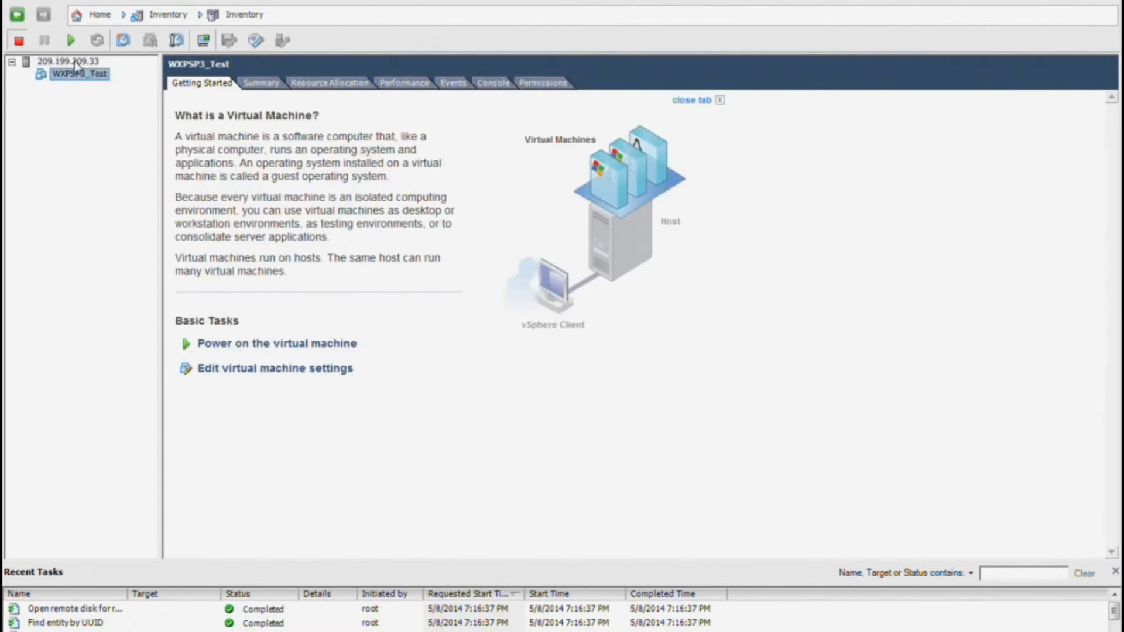
{"action": "left_click", "coordinate": [75, 60]}
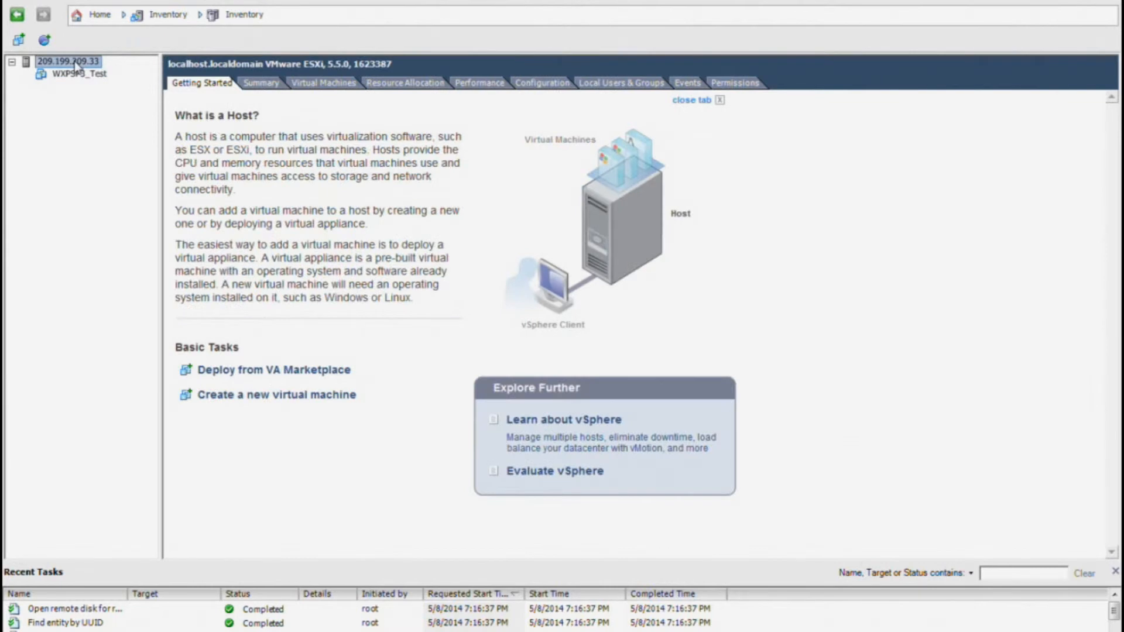
{"action": "left_click", "coordinate": [345, 87]}
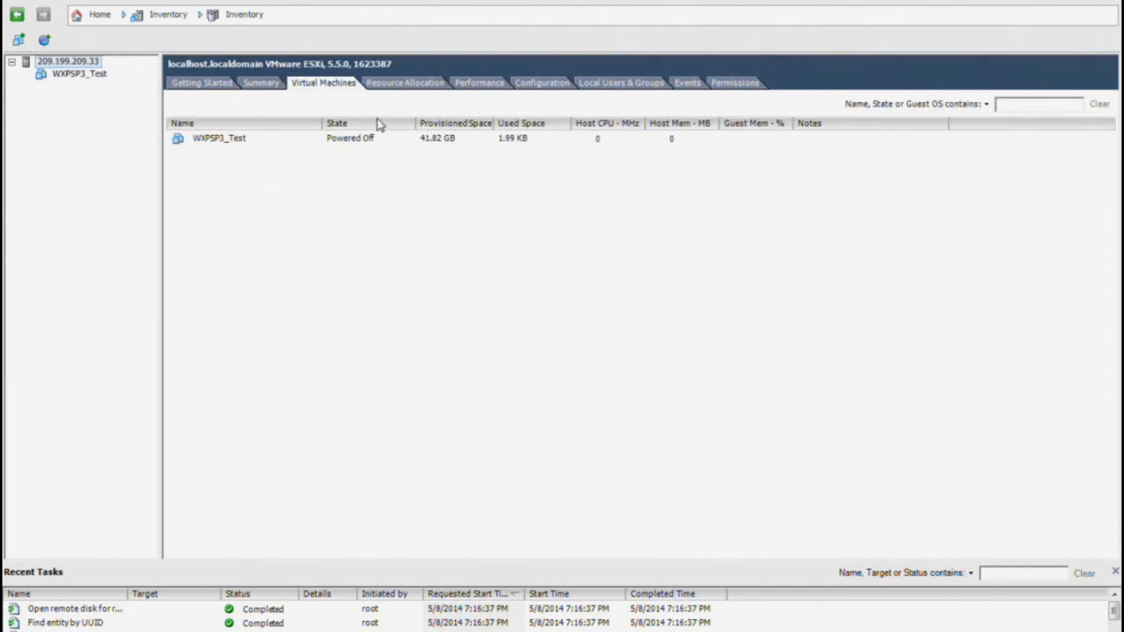
{"action": "left_click_drag", "start_coordinate": [324, 124], "coordinate": [278, 124]}
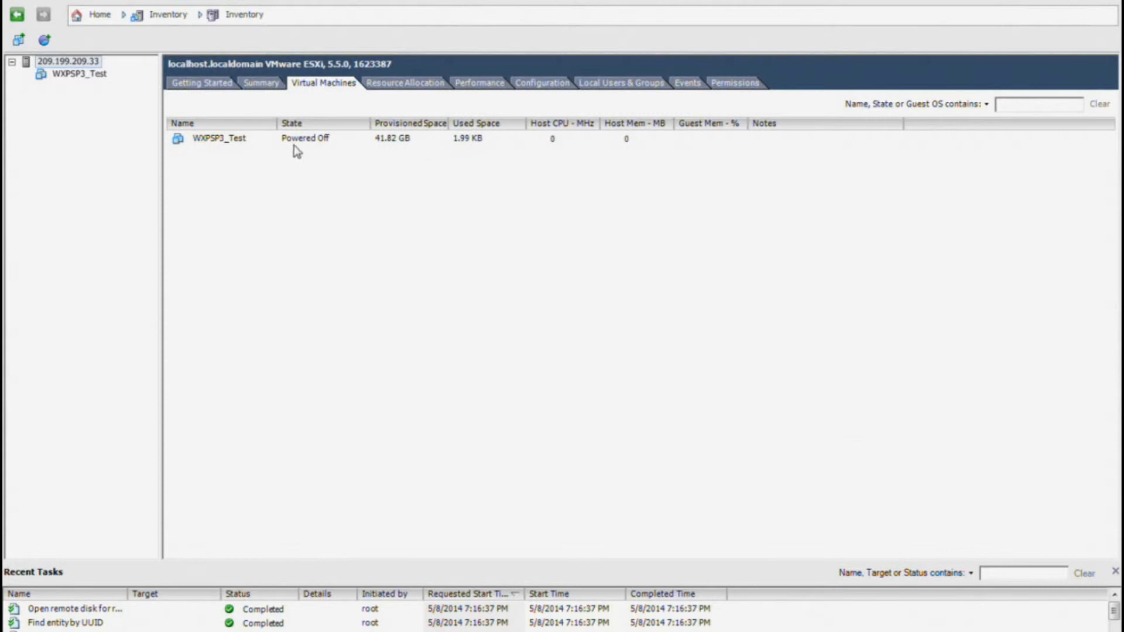
{"action": "left_click", "coordinate": [57, 76]}
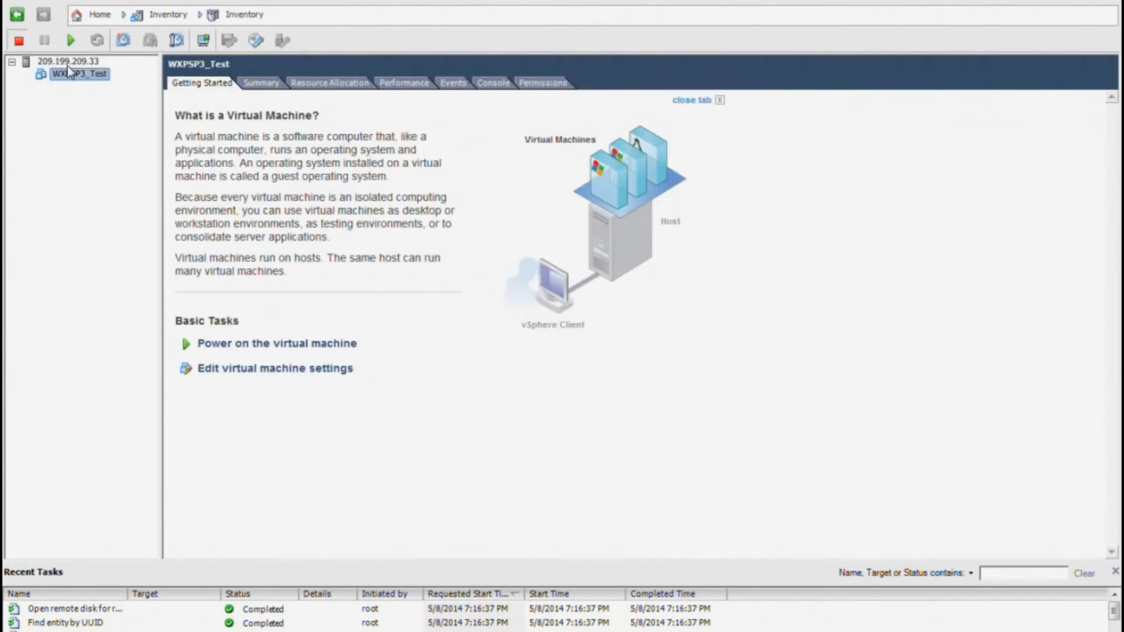
{"action": "left_click", "coordinate": [68, 62]}
{"action": "left_click", "coordinate": [204, 143]}
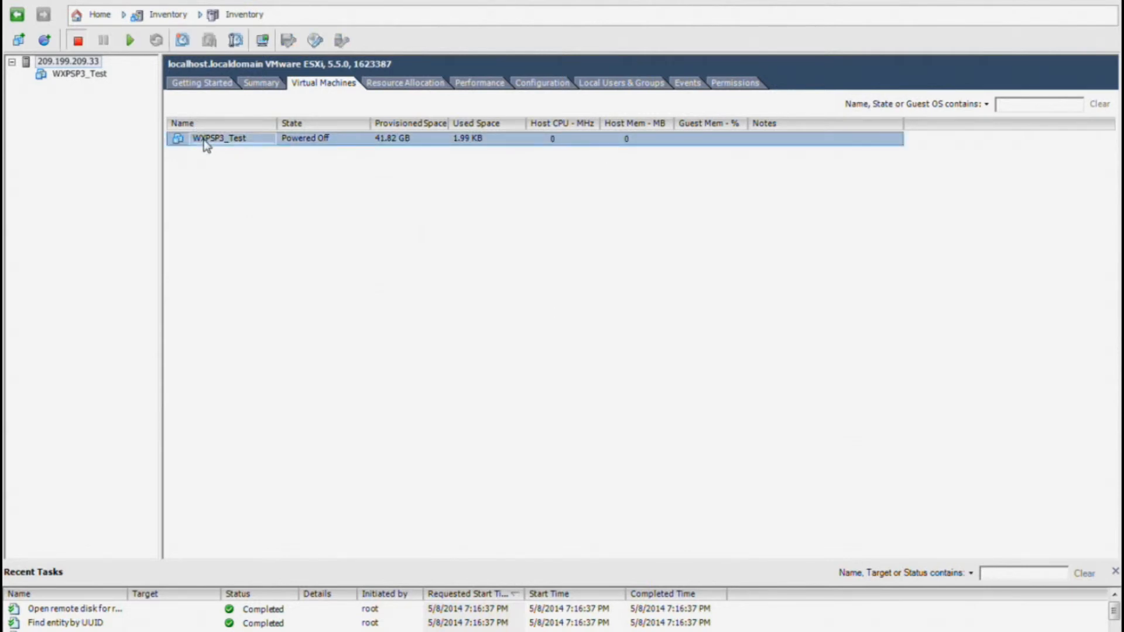
- Power on WXPSP3_Test and open a console window for it
{"action": "right_click", "coordinate": [205, 143]}
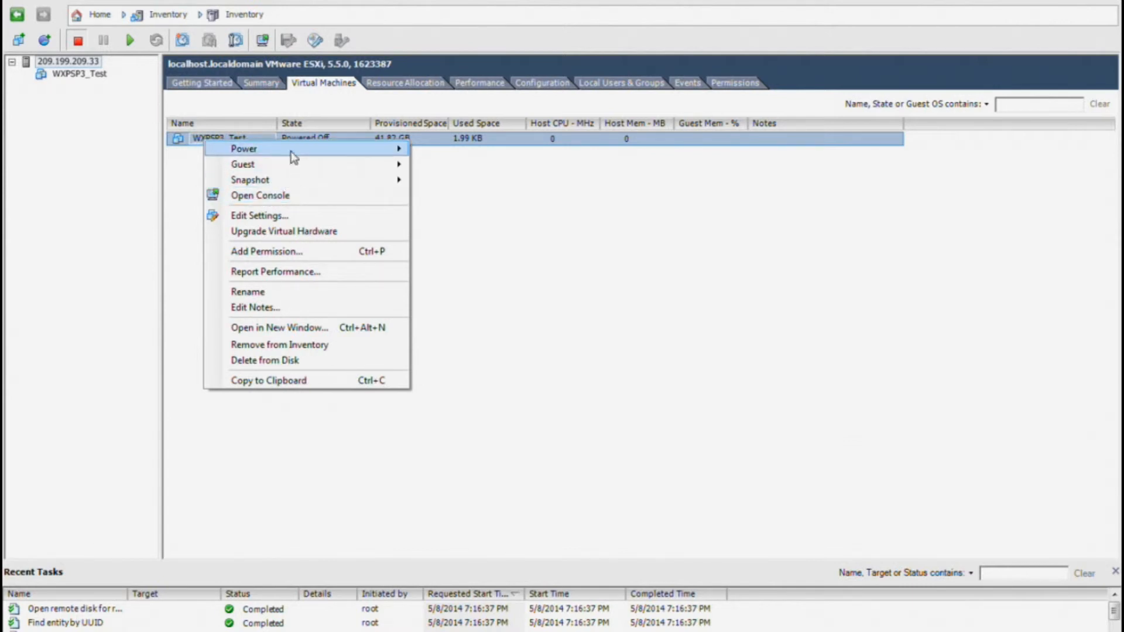
{"action": "mouse_move", "coordinate": [292, 151]}
{"action": "left_click", "coordinate": [457, 151]}
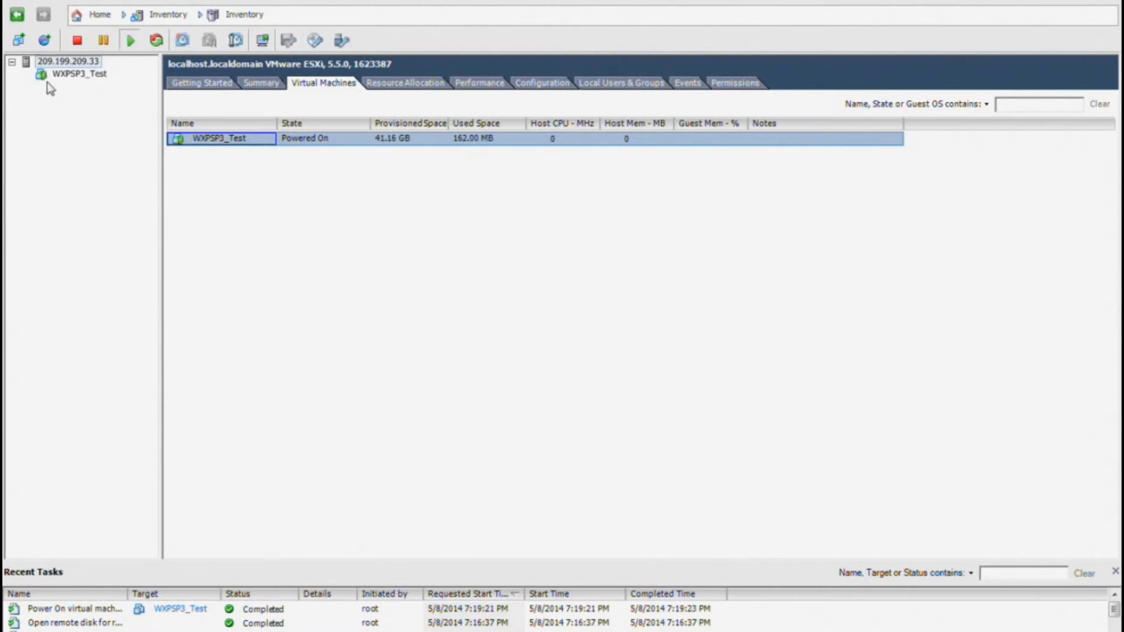
{"action": "right_click", "coordinate": [204, 145]}
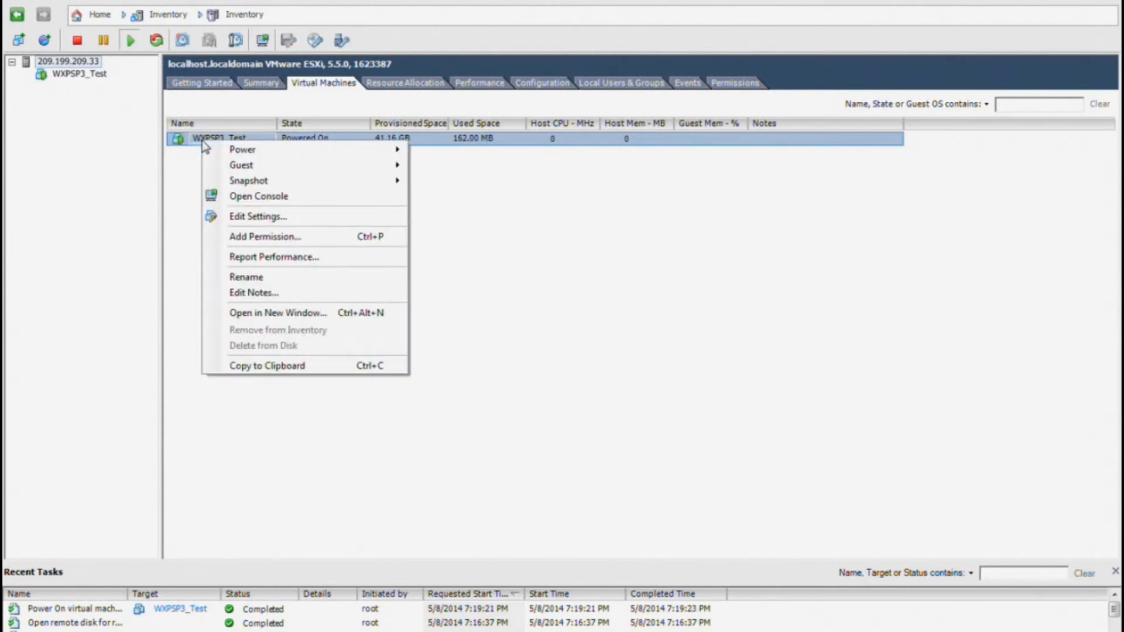
{"action": "left_click", "coordinate": [256, 198]}
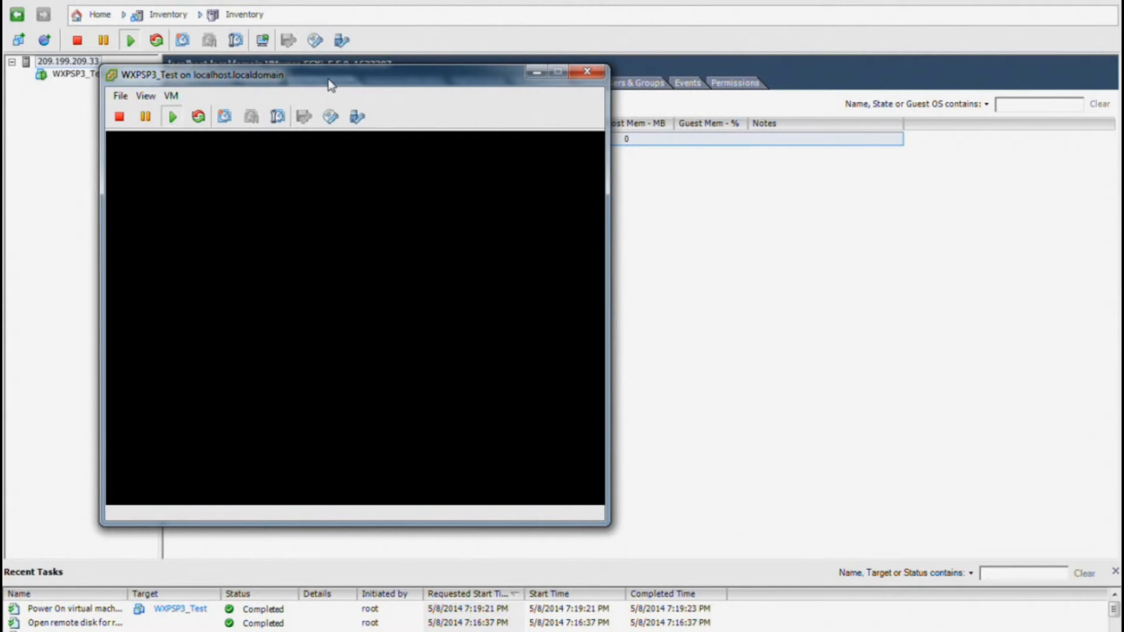
- Move the console to the top-left and watch Windows XP boot, capturing then releasing input
{"action": "left_click_drag", "start_coordinate": [328, 80], "coordinate": [291, 36]}
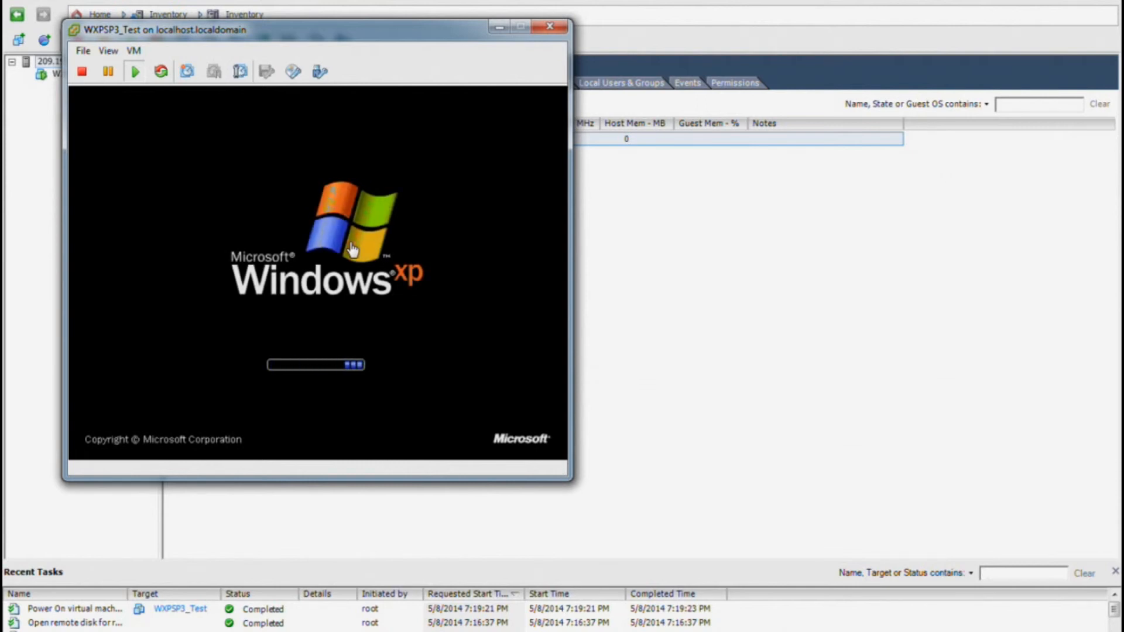
{"action": "left_click", "coordinate": [351, 248]}
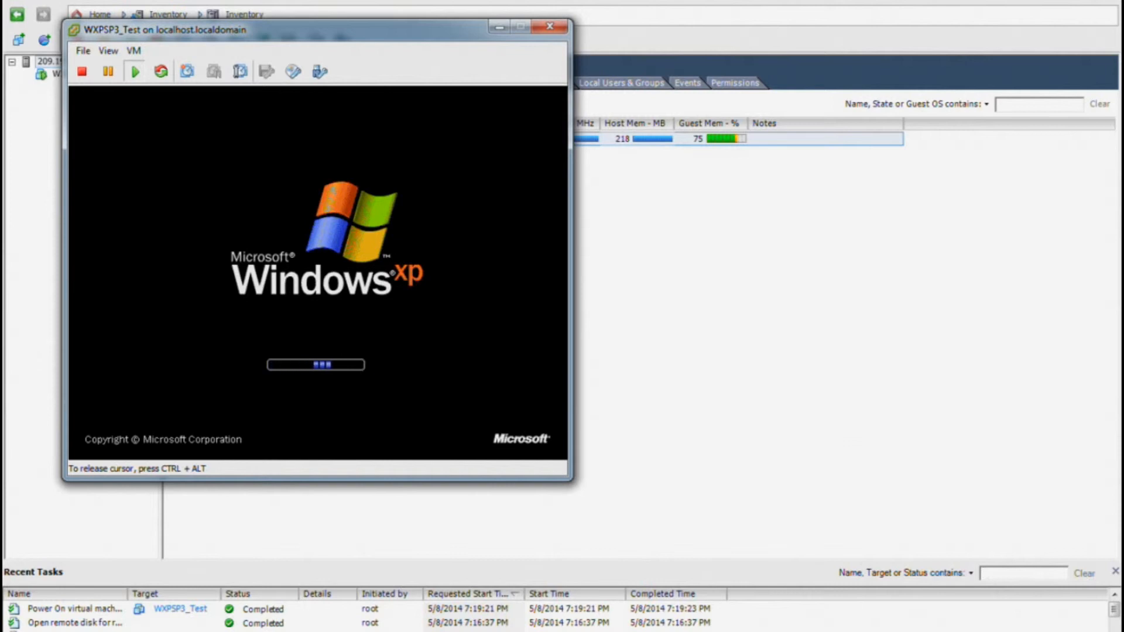
{"action": "key", "text": "ctrl+alt"}
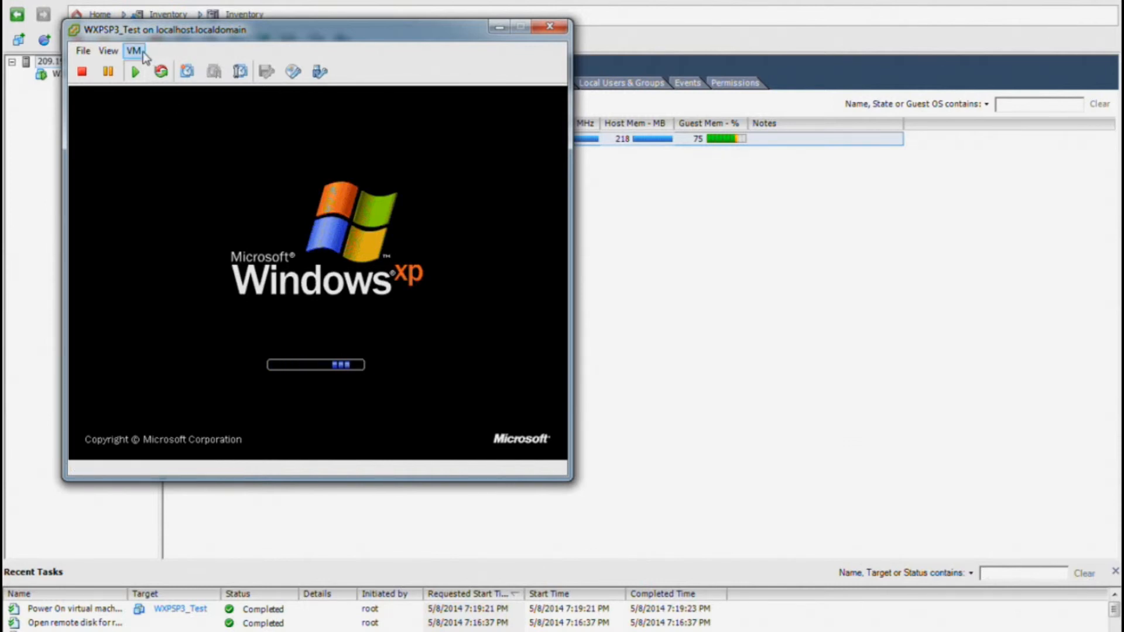
{"action": "left_click", "coordinate": [143, 52]}
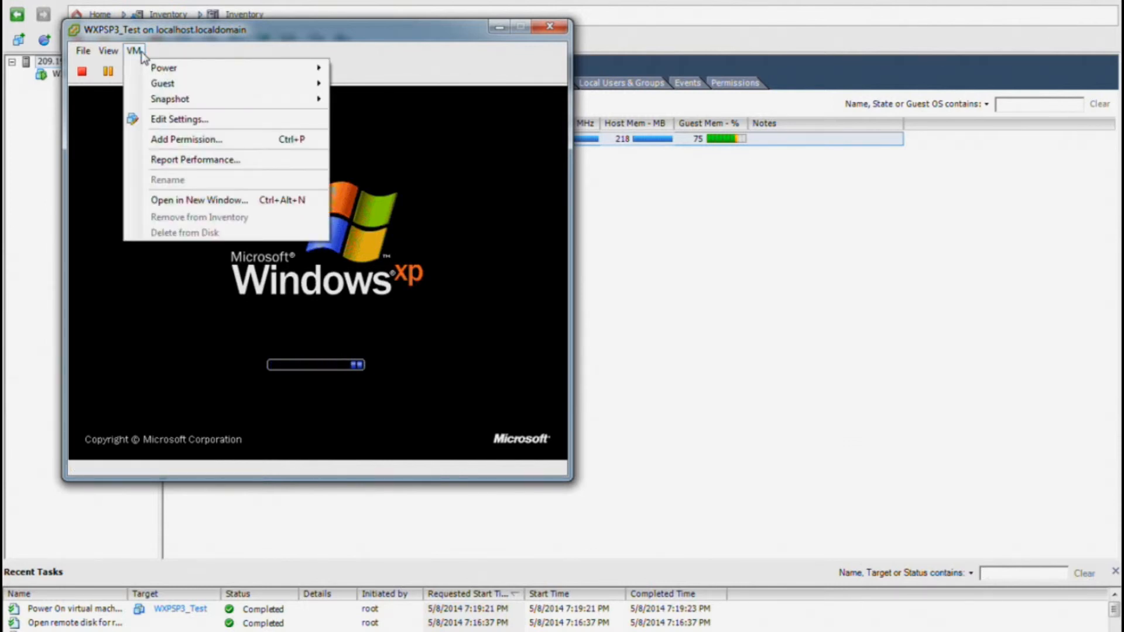
{"action": "mouse_move", "coordinate": [159, 101]}
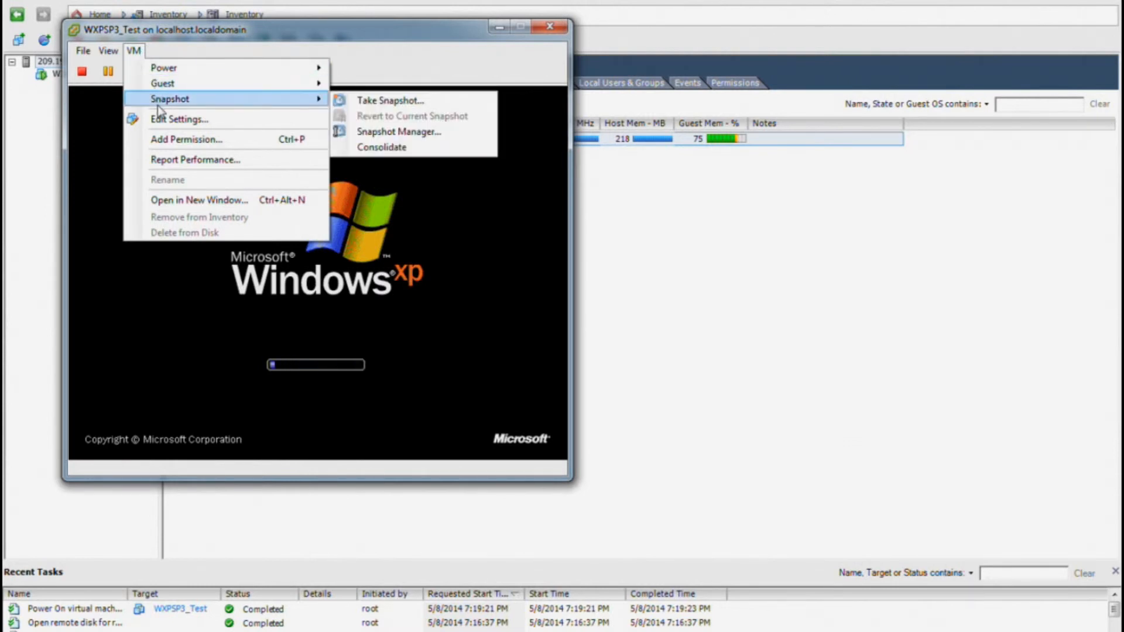
{"action": "mouse_move", "coordinate": [180, 82]}
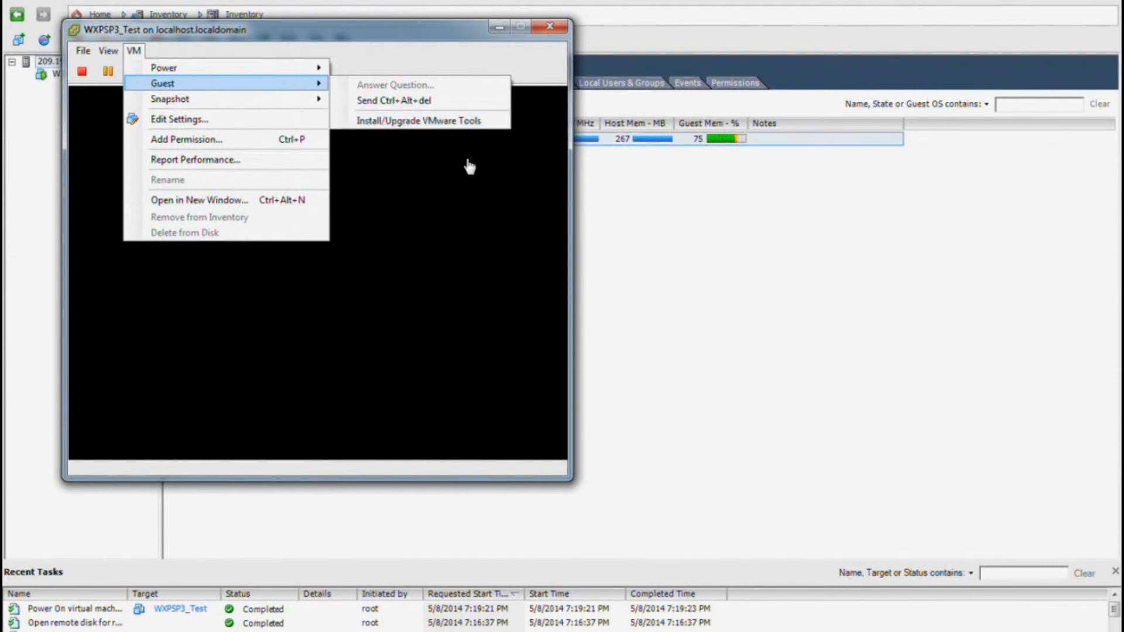
{"action": "left_click", "coordinate": [471, 180]}
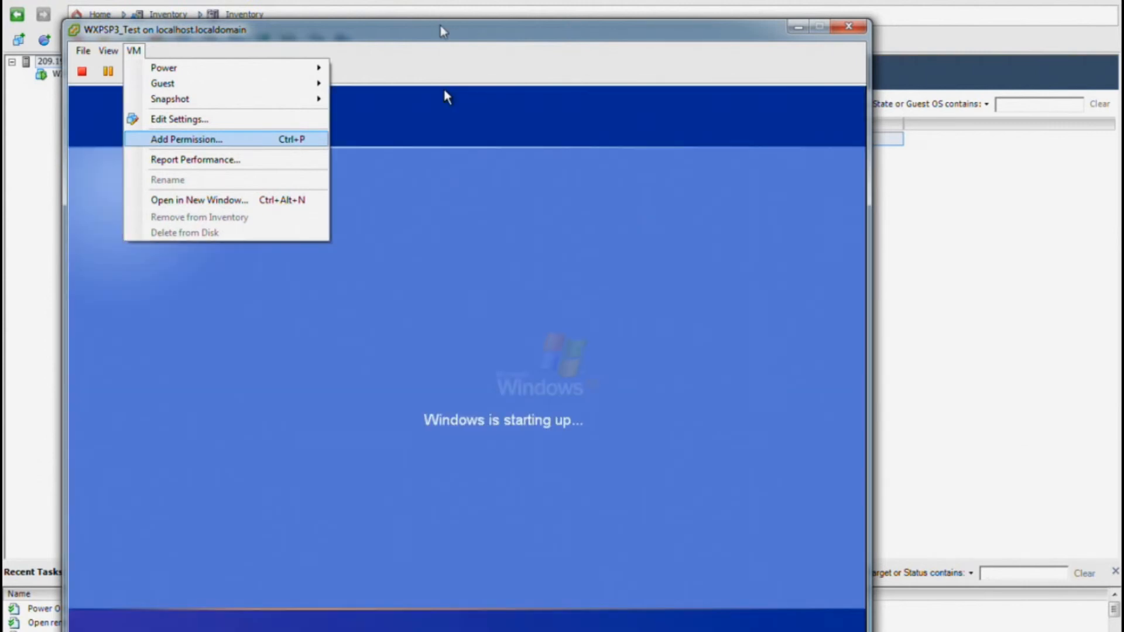
{"action": "left_click", "coordinate": [439, 29]}
- Reposition the console and open My Computer's Properties on the Windows XP desktop
{"action": "left_click_drag", "start_coordinate": [442, 36], "coordinate": [446, 3]}
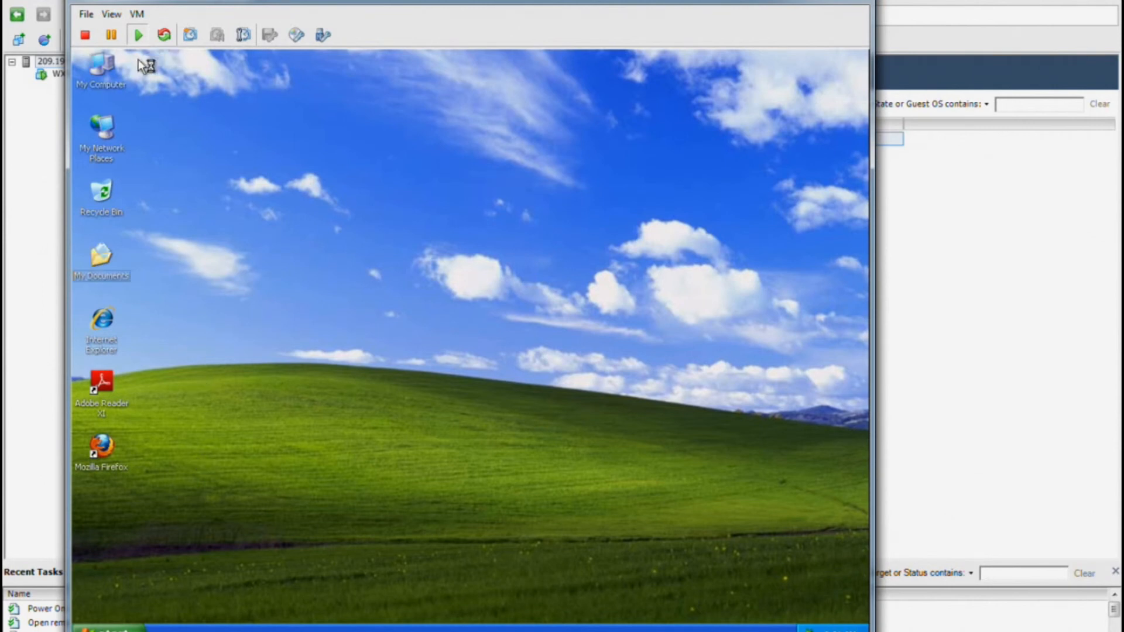
{"action": "right_click", "coordinate": [100, 70]}
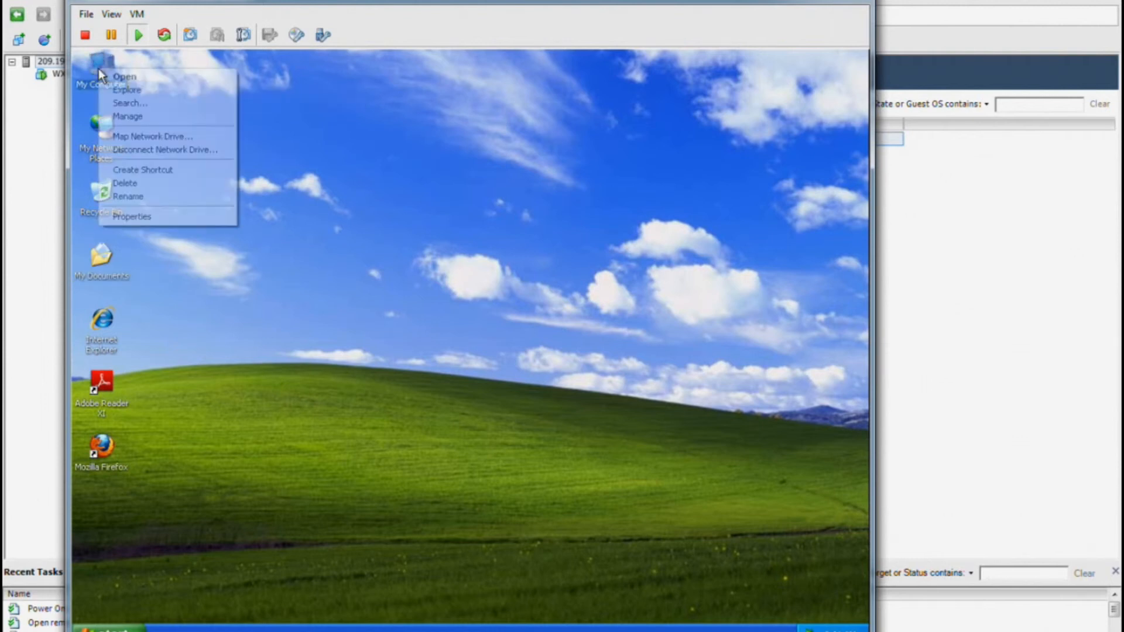
{"action": "left_click", "coordinate": [156, 218]}
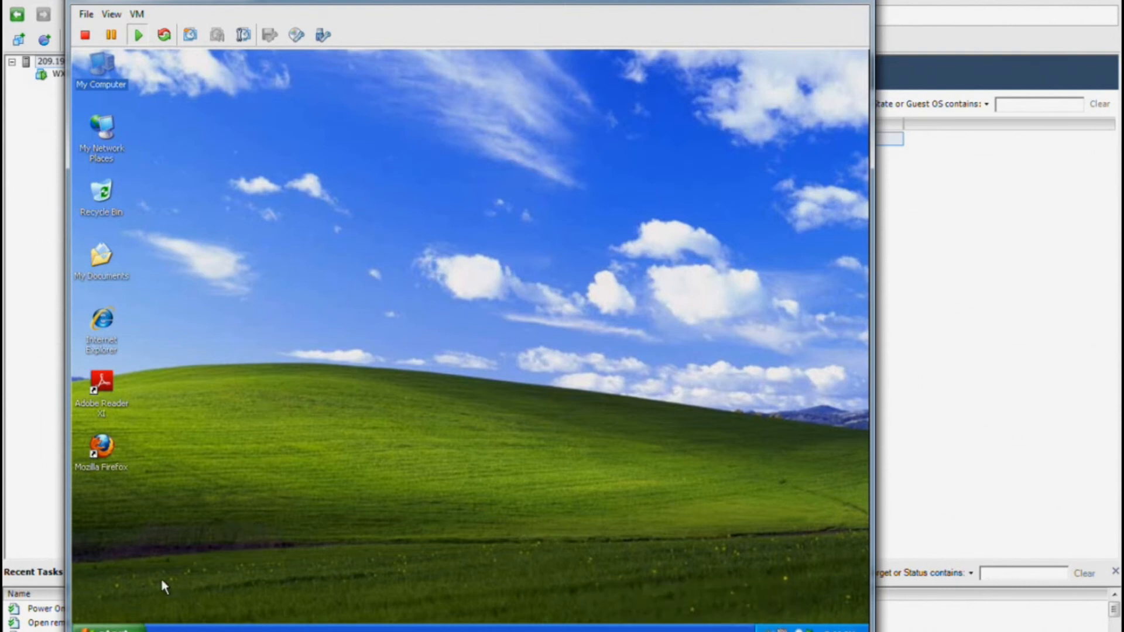
- Turn off Windows XP from the Start menu and close the WXPSP3_Test console
{"action": "left_click", "coordinate": [121, 630]}
{"action": "left_click", "coordinate": [128, 612]}
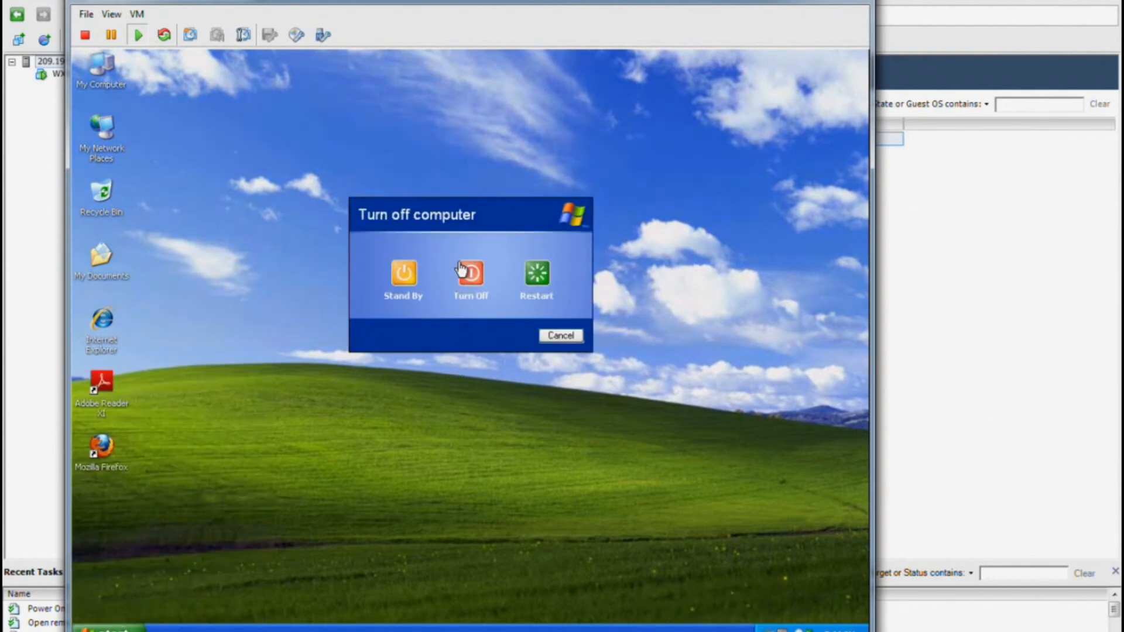
{"action": "left_click", "coordinate": [469, 274]}
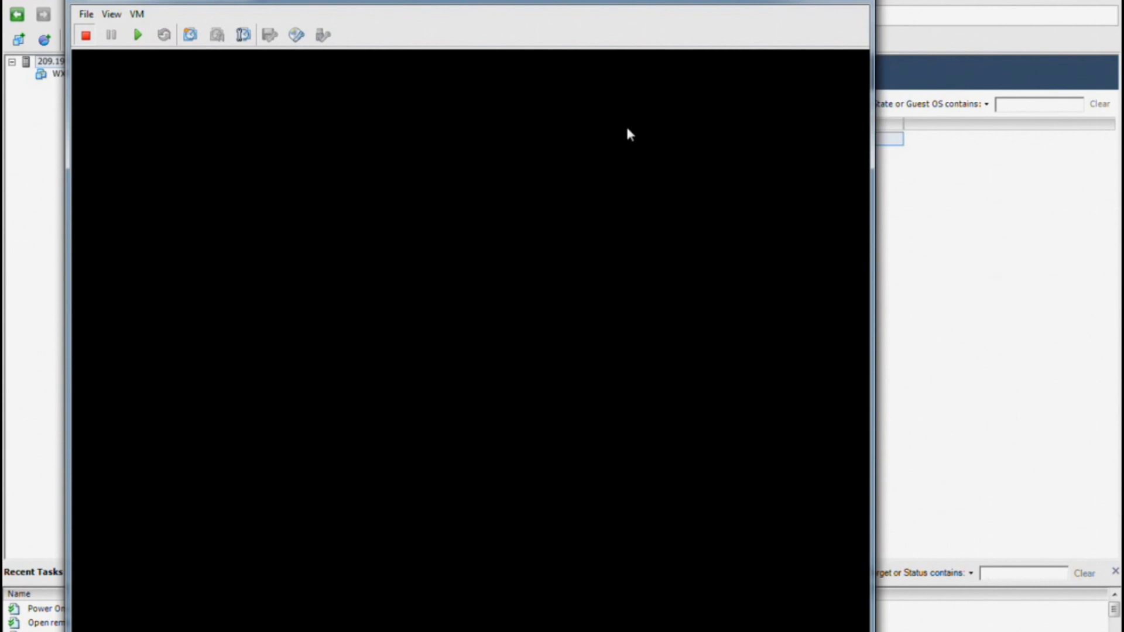
{"action": "left_click", "coordinate": [850, 2]}
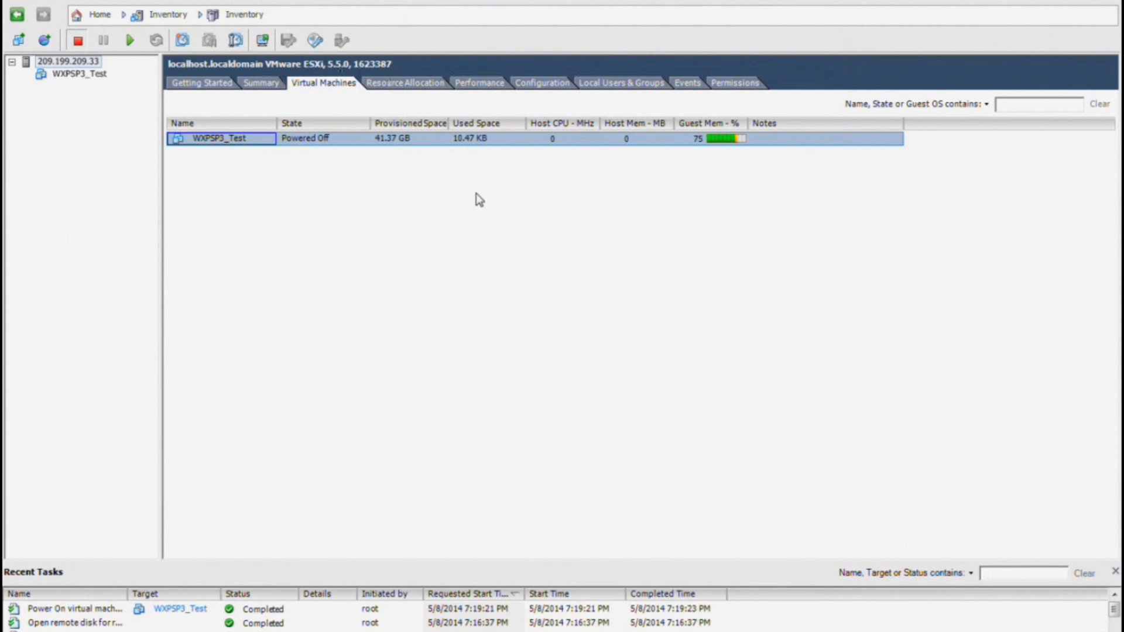